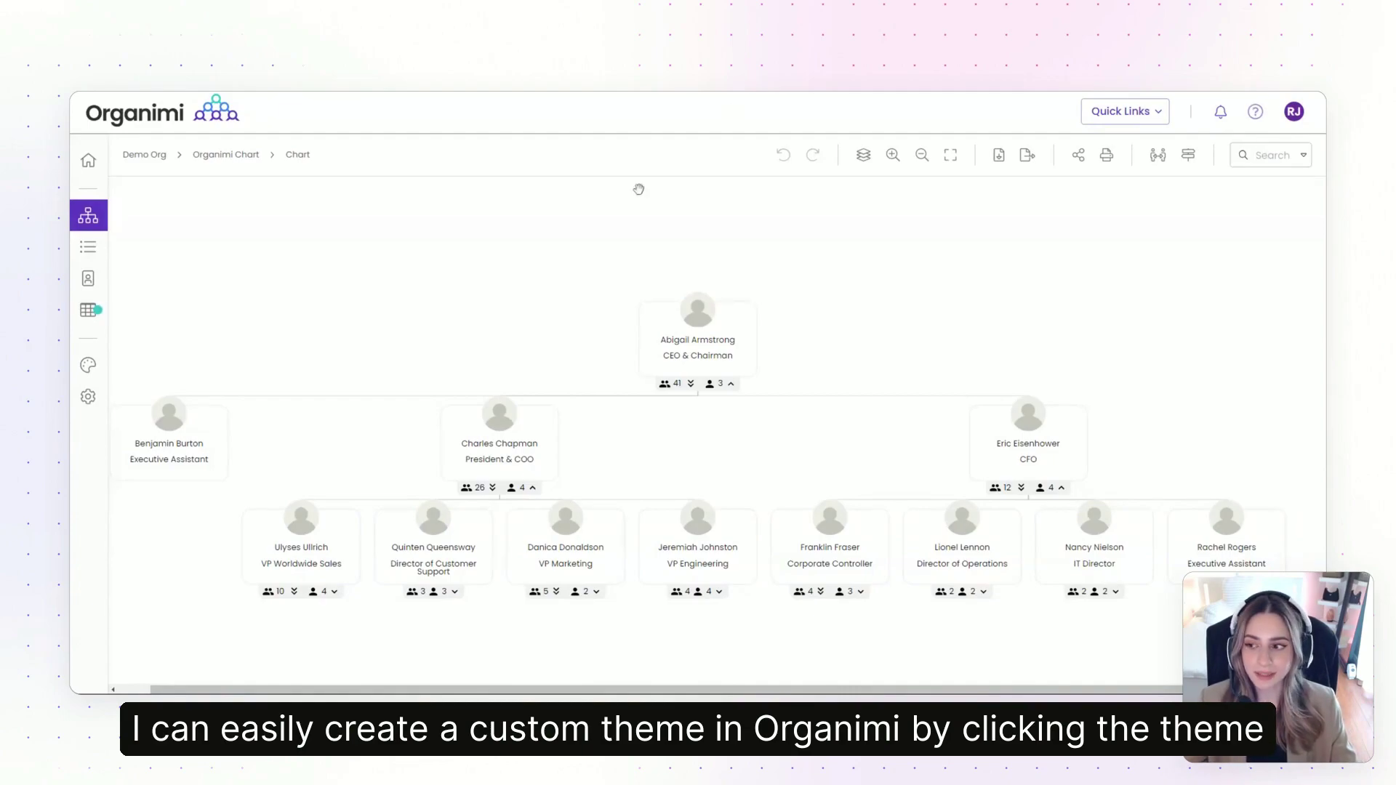
Create a custom theme named 'Organimi Theme' for this chart only and start editing it
click(88, 367)
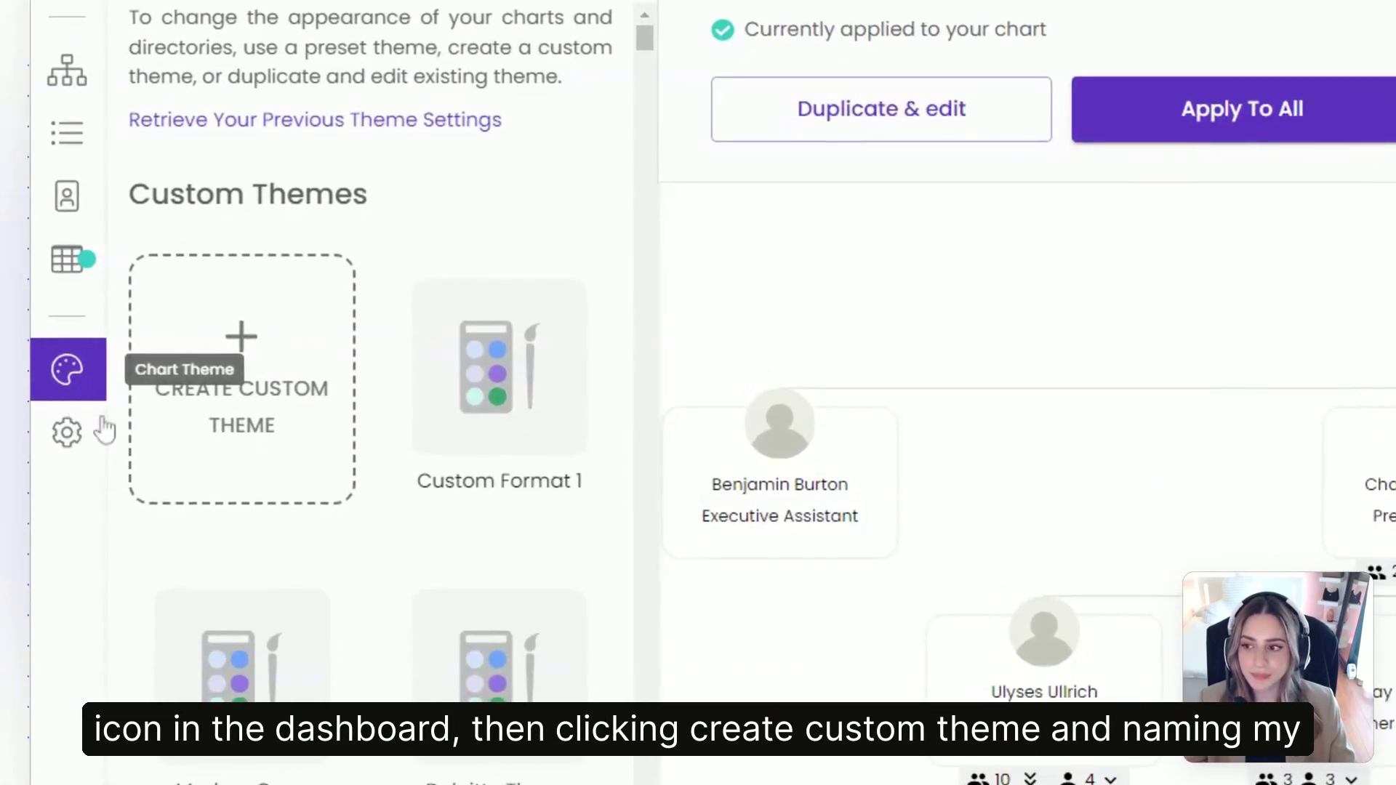
click(304, 478)
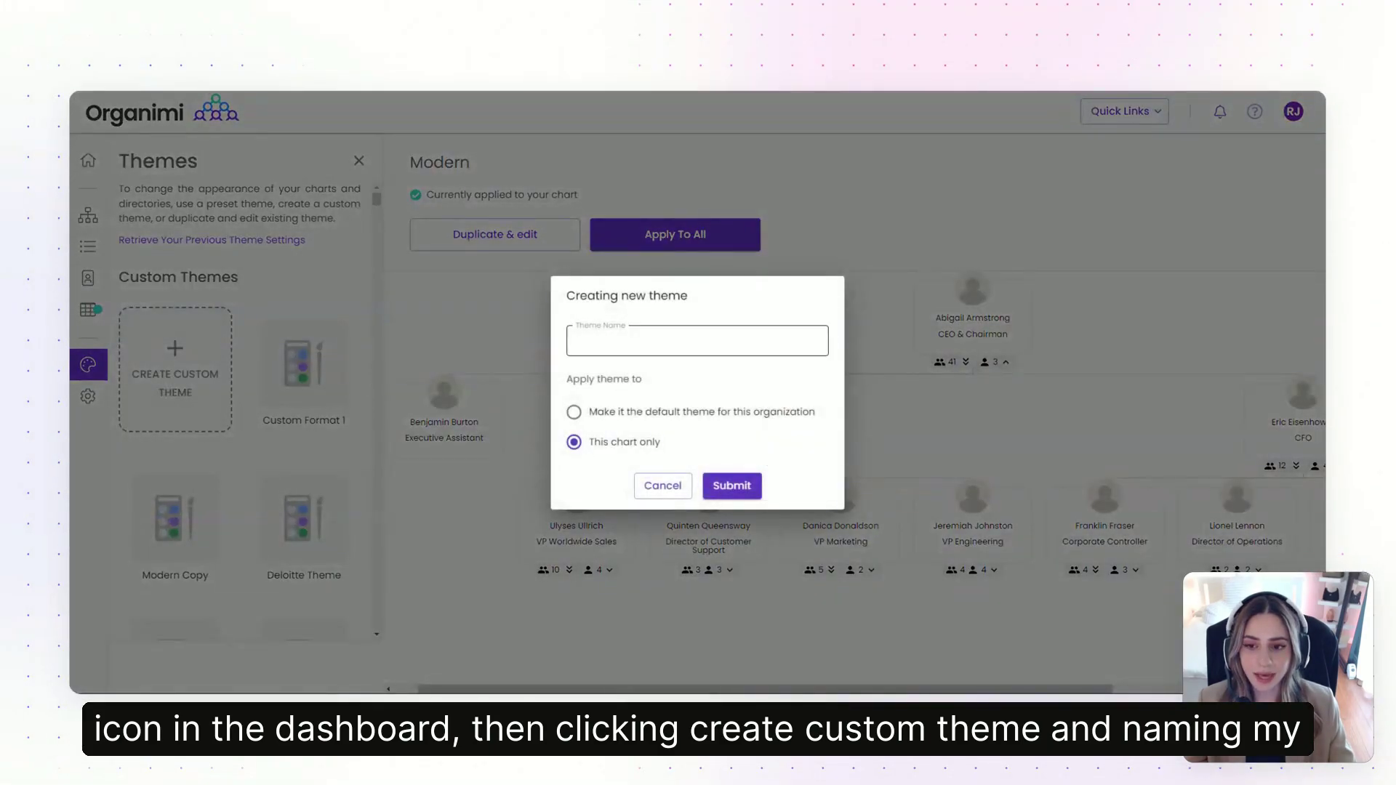
text(Org)
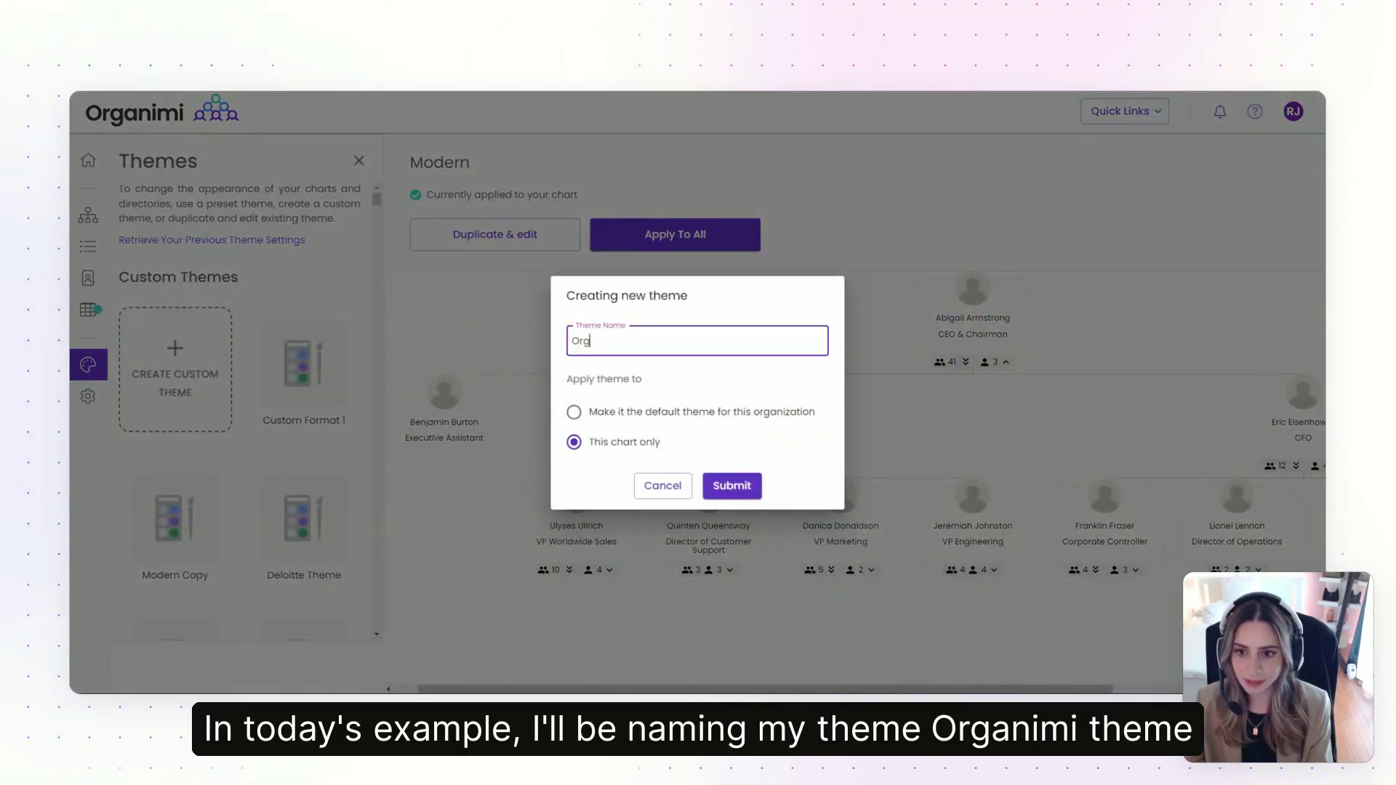
text(animi Theme)
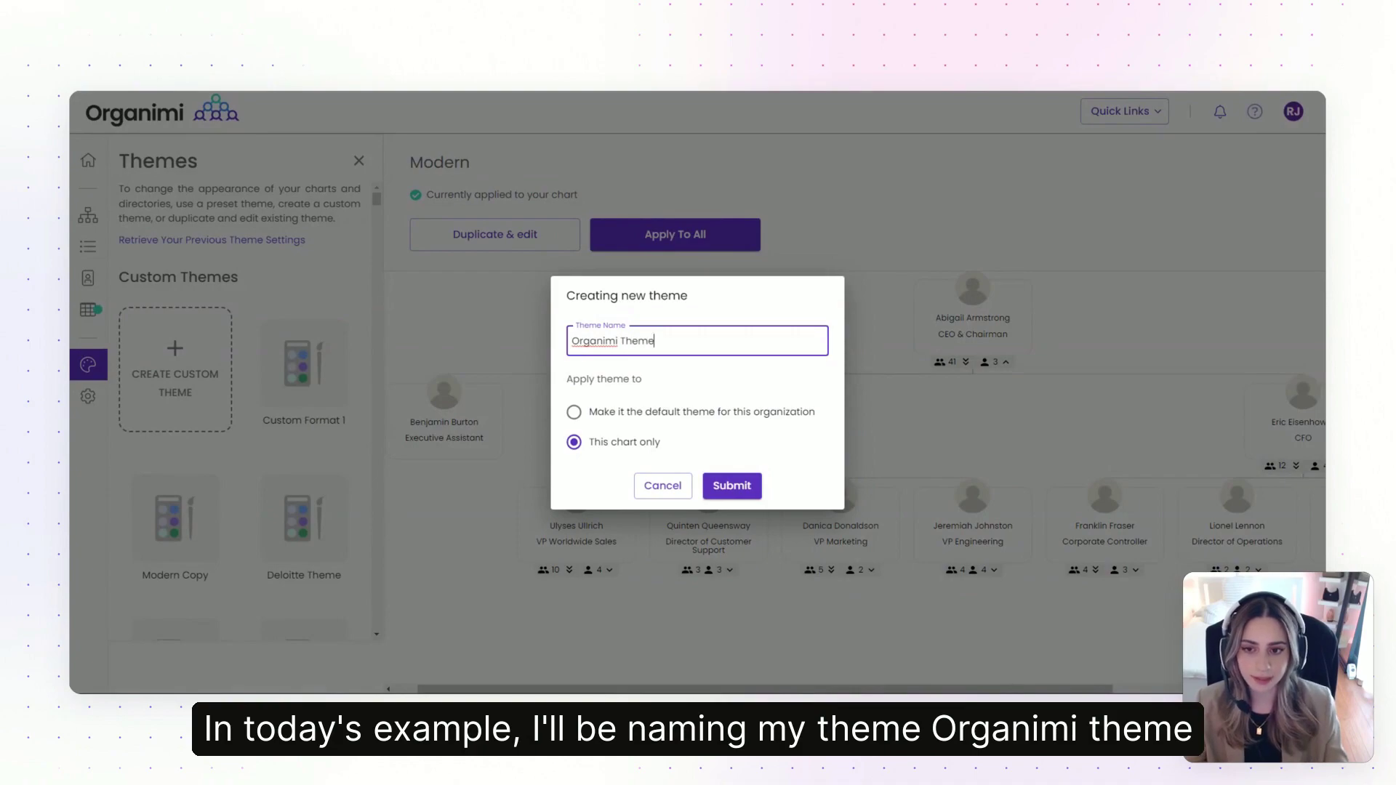
click(773, 379)
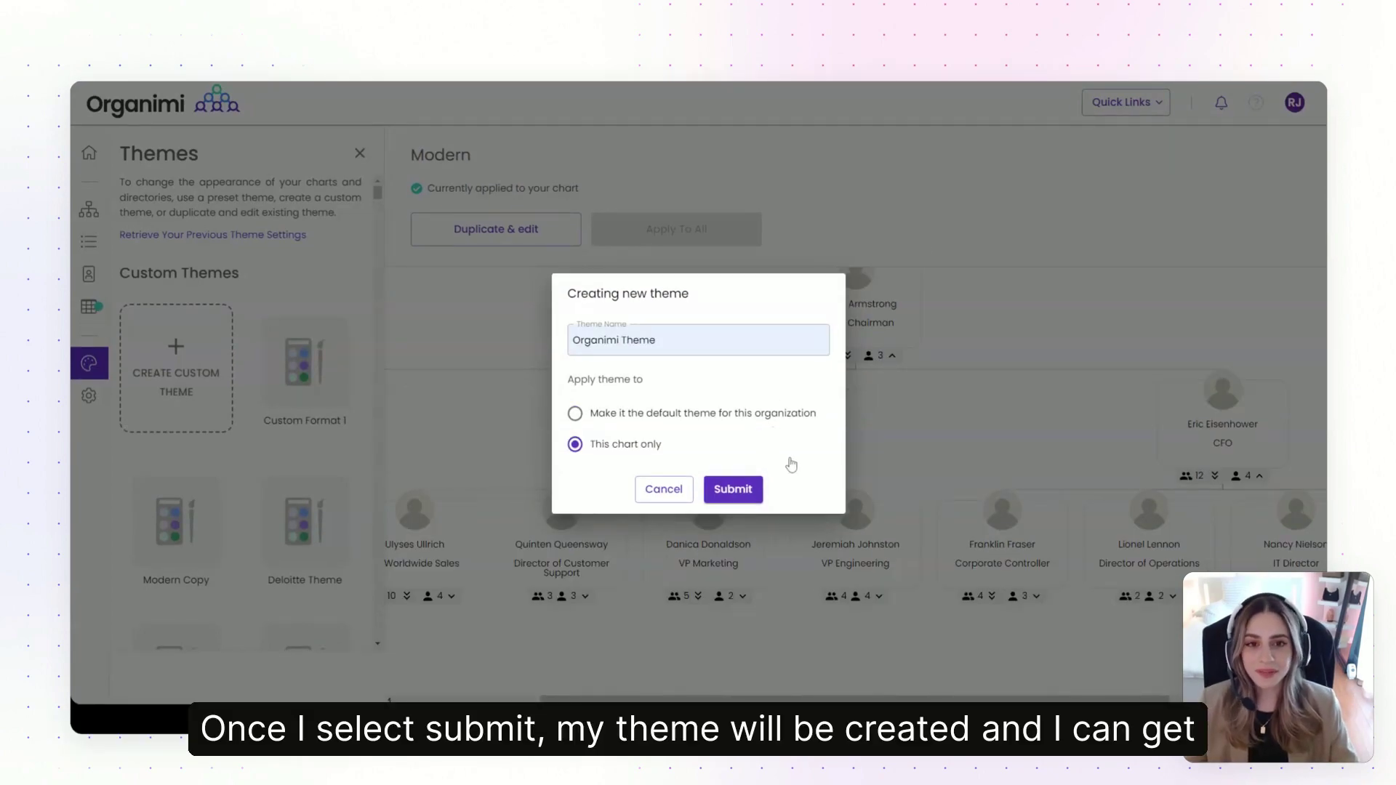
click(734, 490)
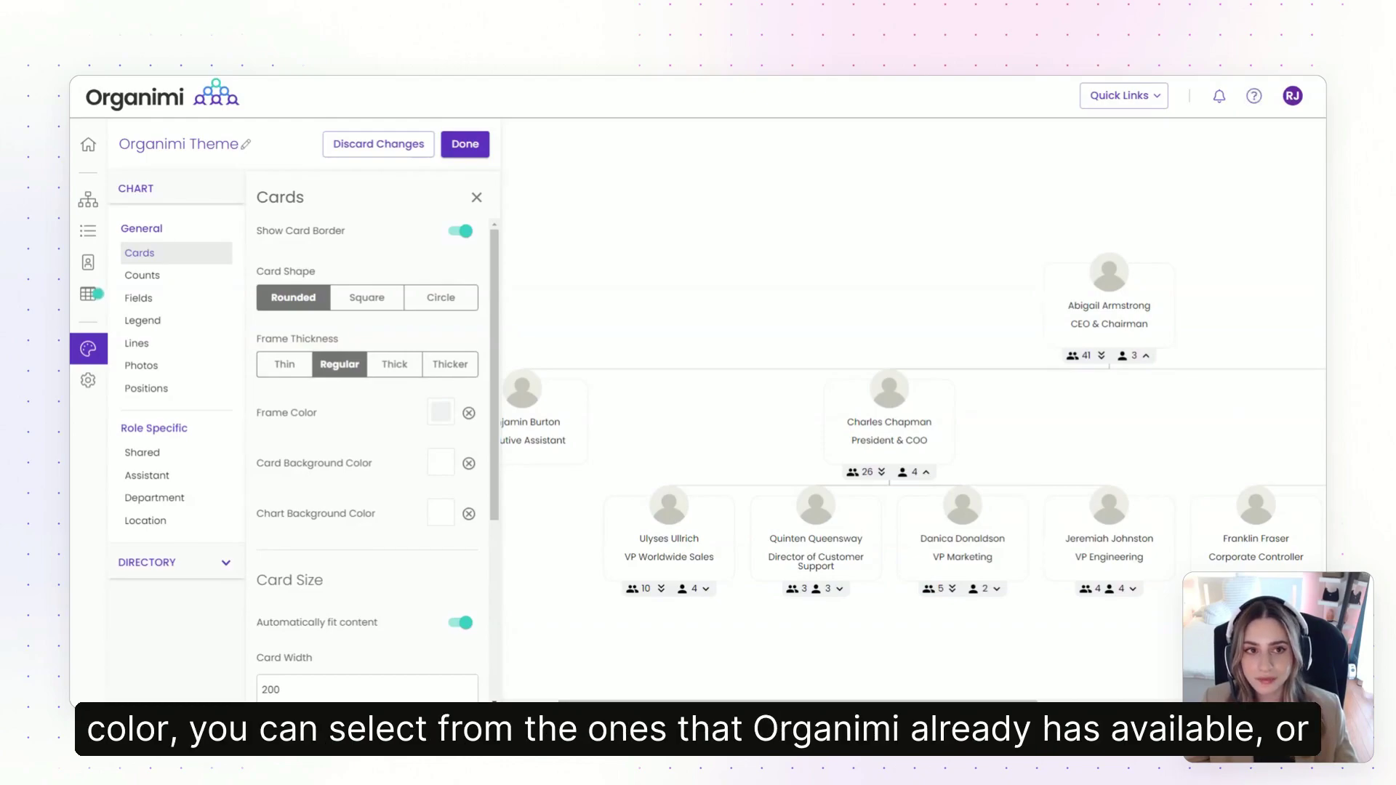
Set the card frame colour to the custom green #008323
click(444, 416)
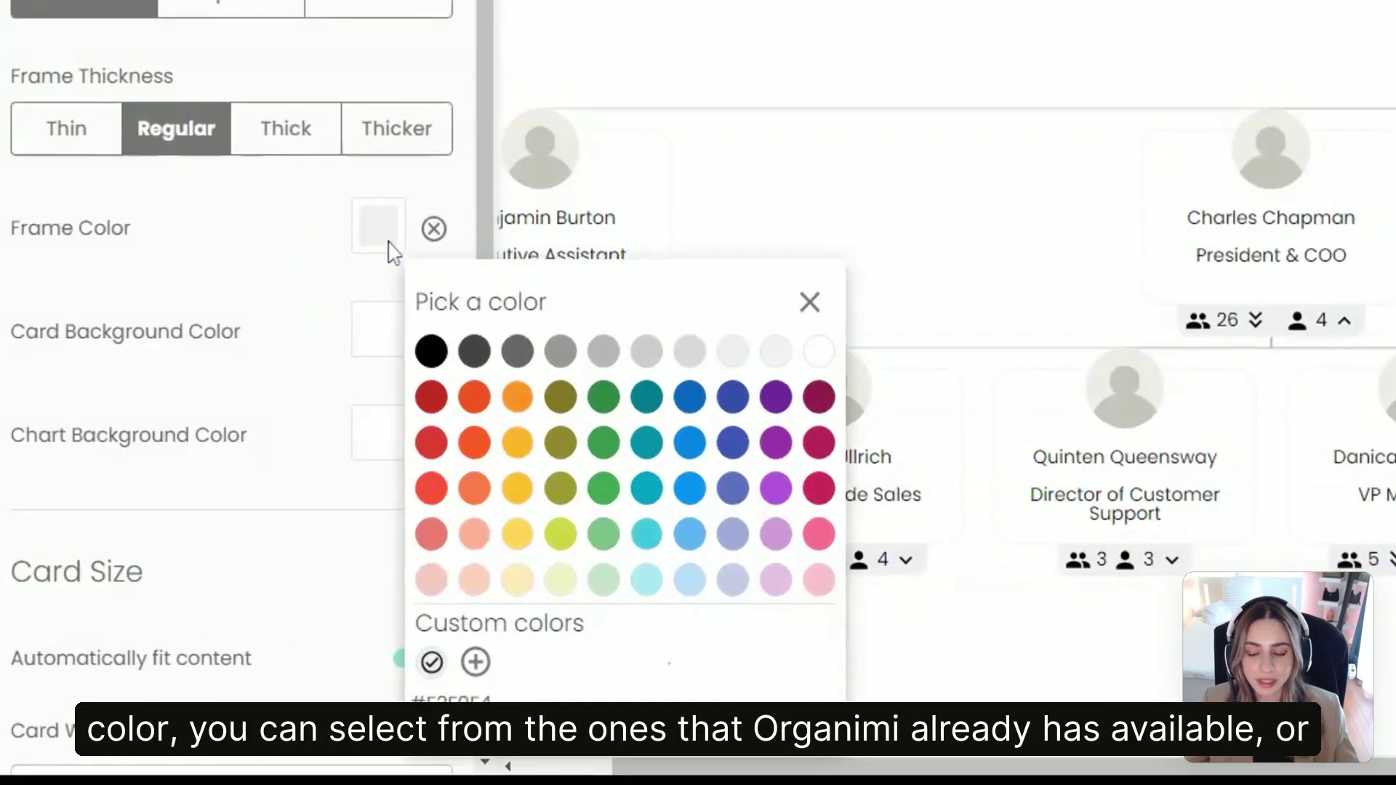
click(477, 662)
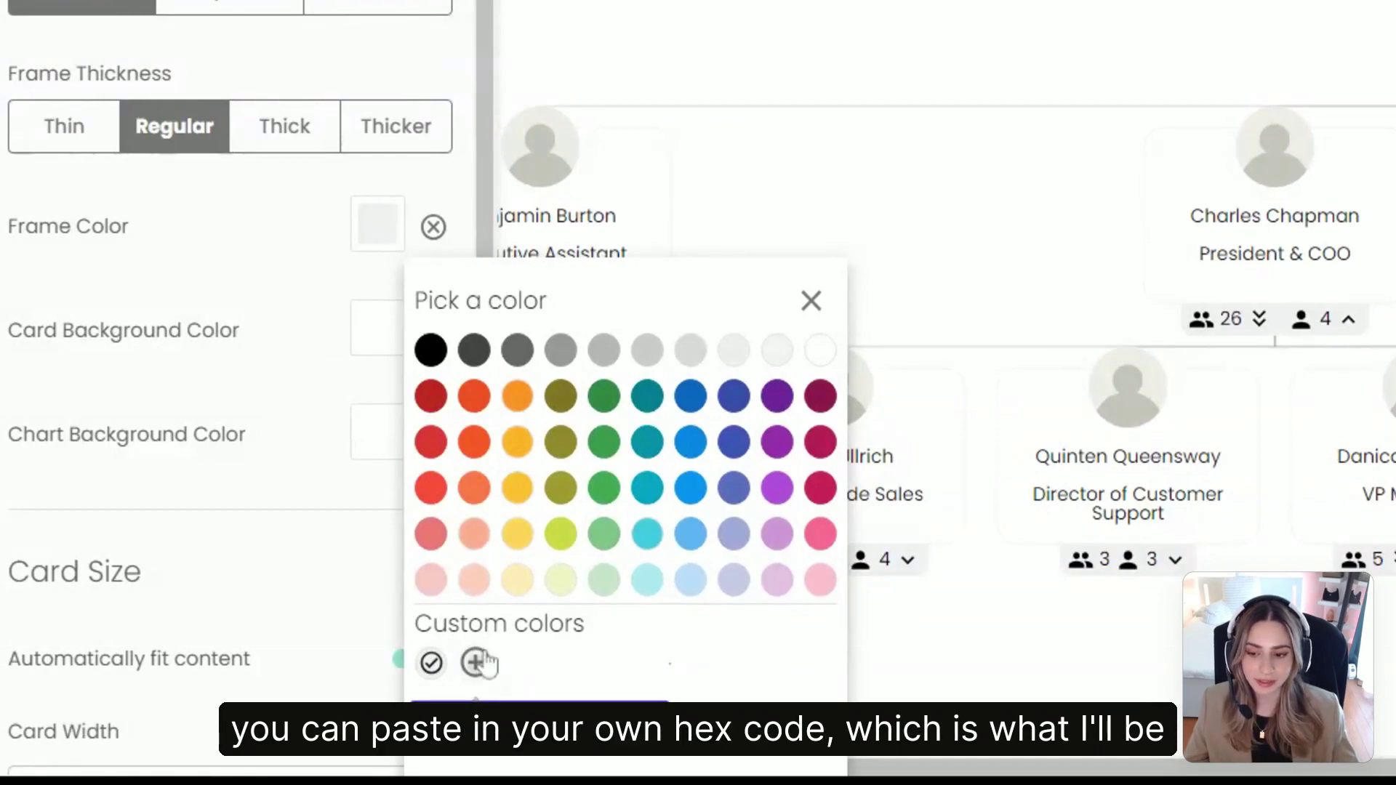
text(#008323)
key(Return)
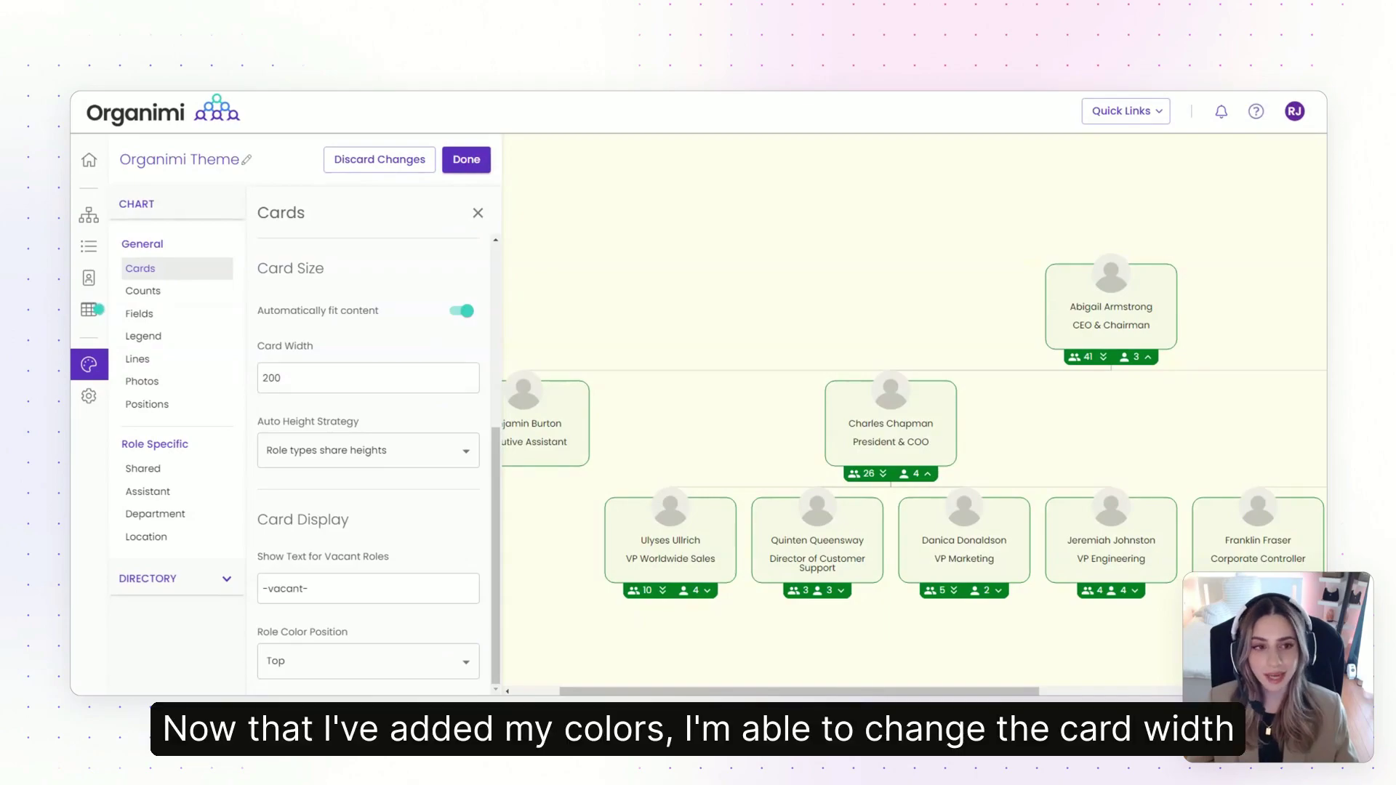
Set the card width to 240, leaving the height strategy unchanged
click(452, 371)
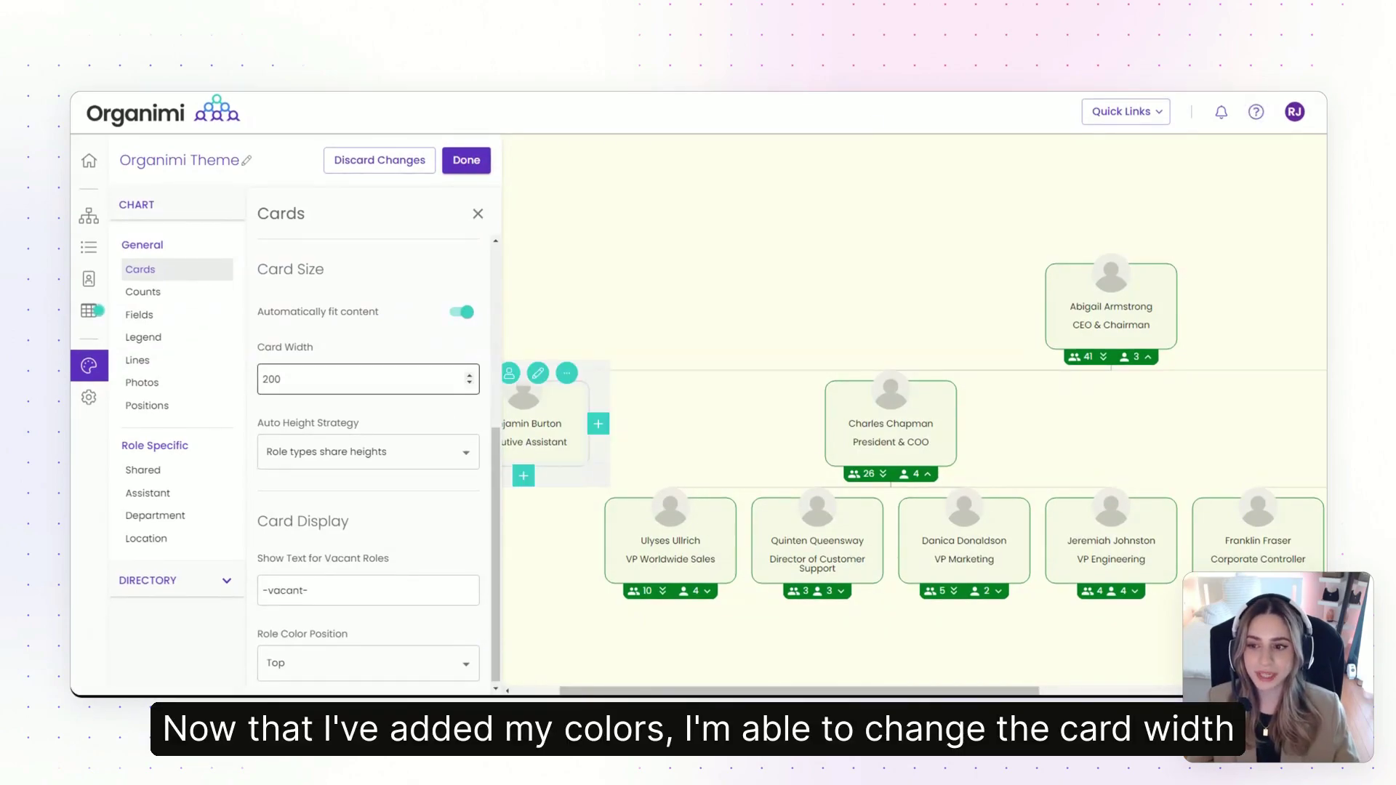
key(BackSpace)
key(BackSpace)
text(40)
click(444, 345)
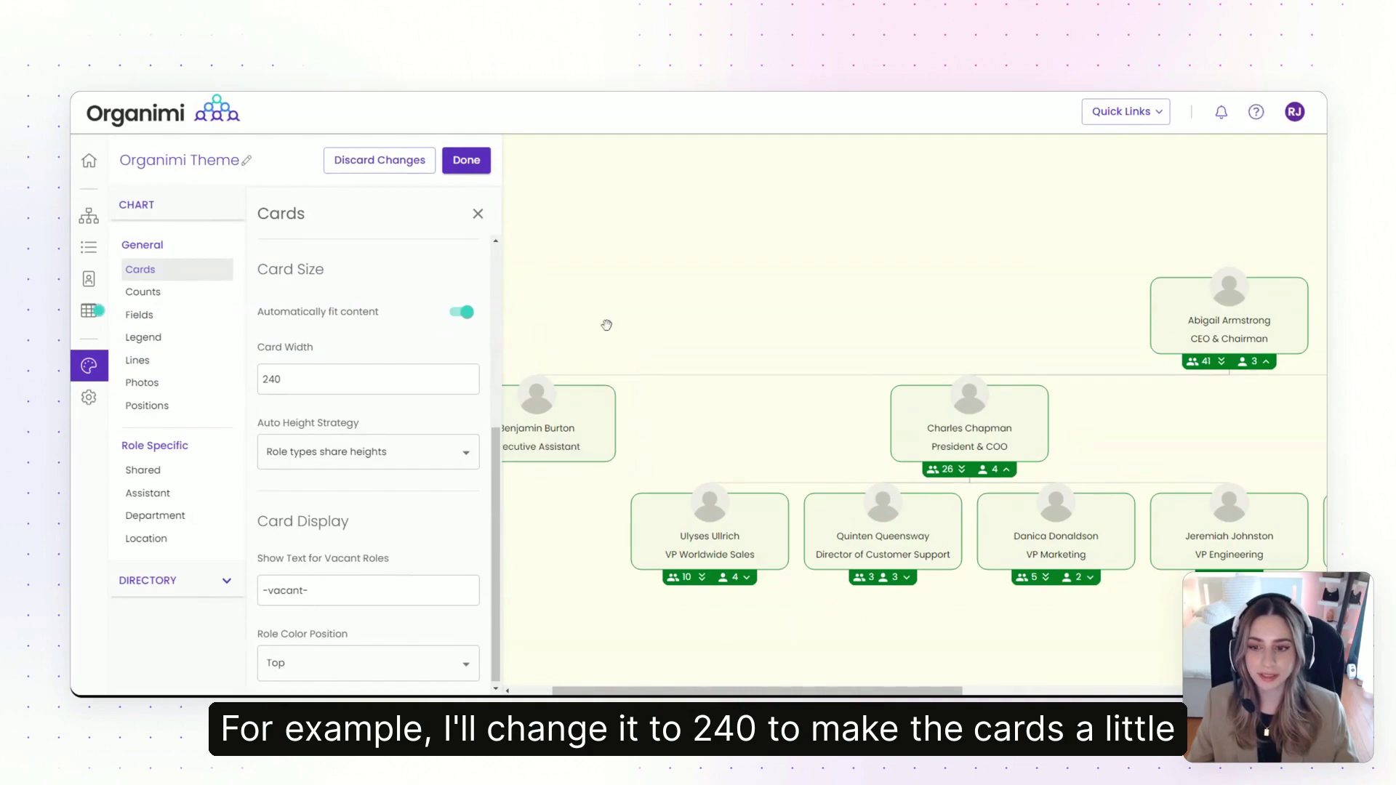
click(424, 457)
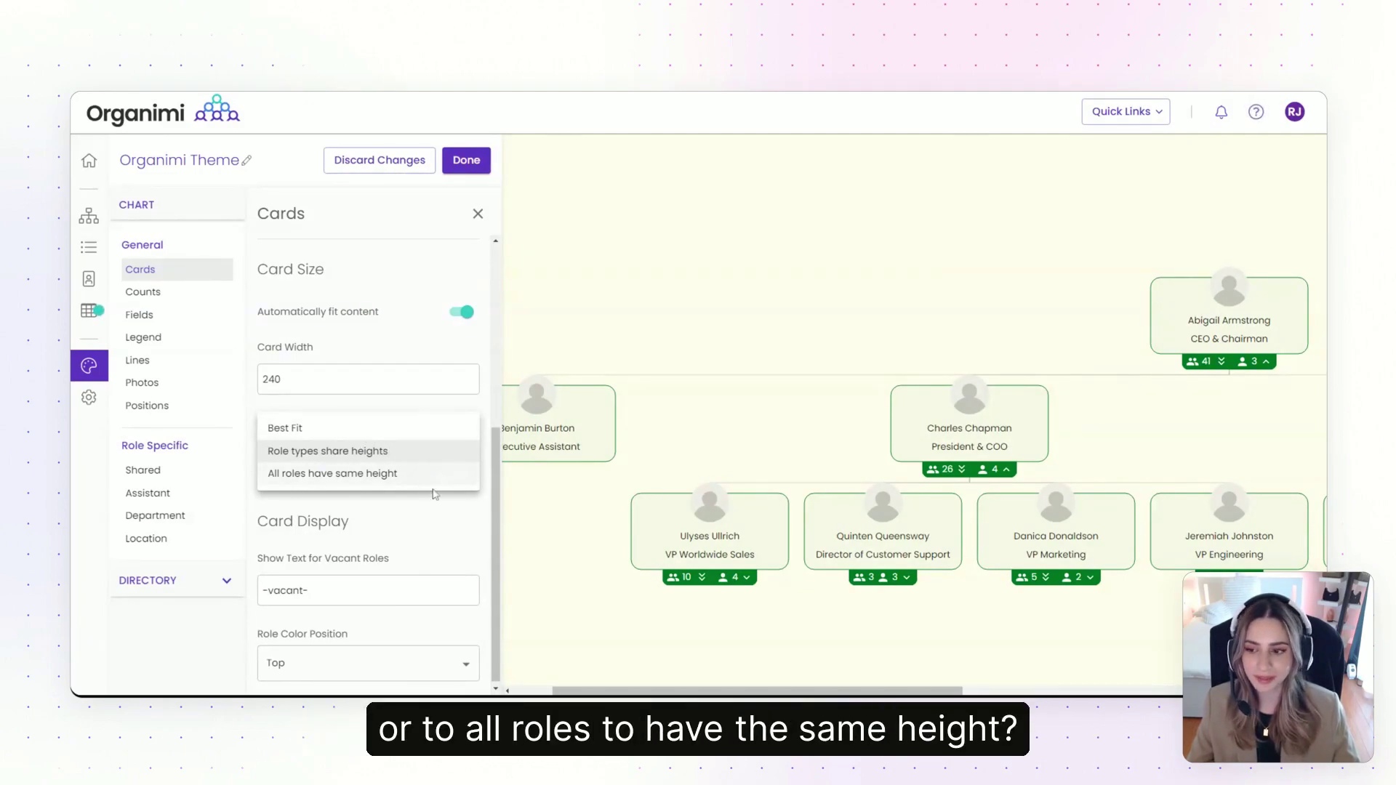
click(443, 525)
Replace the vacant-role text '-vacant-' with 'hiring', keeping role colour position on Top
click(428, 582)
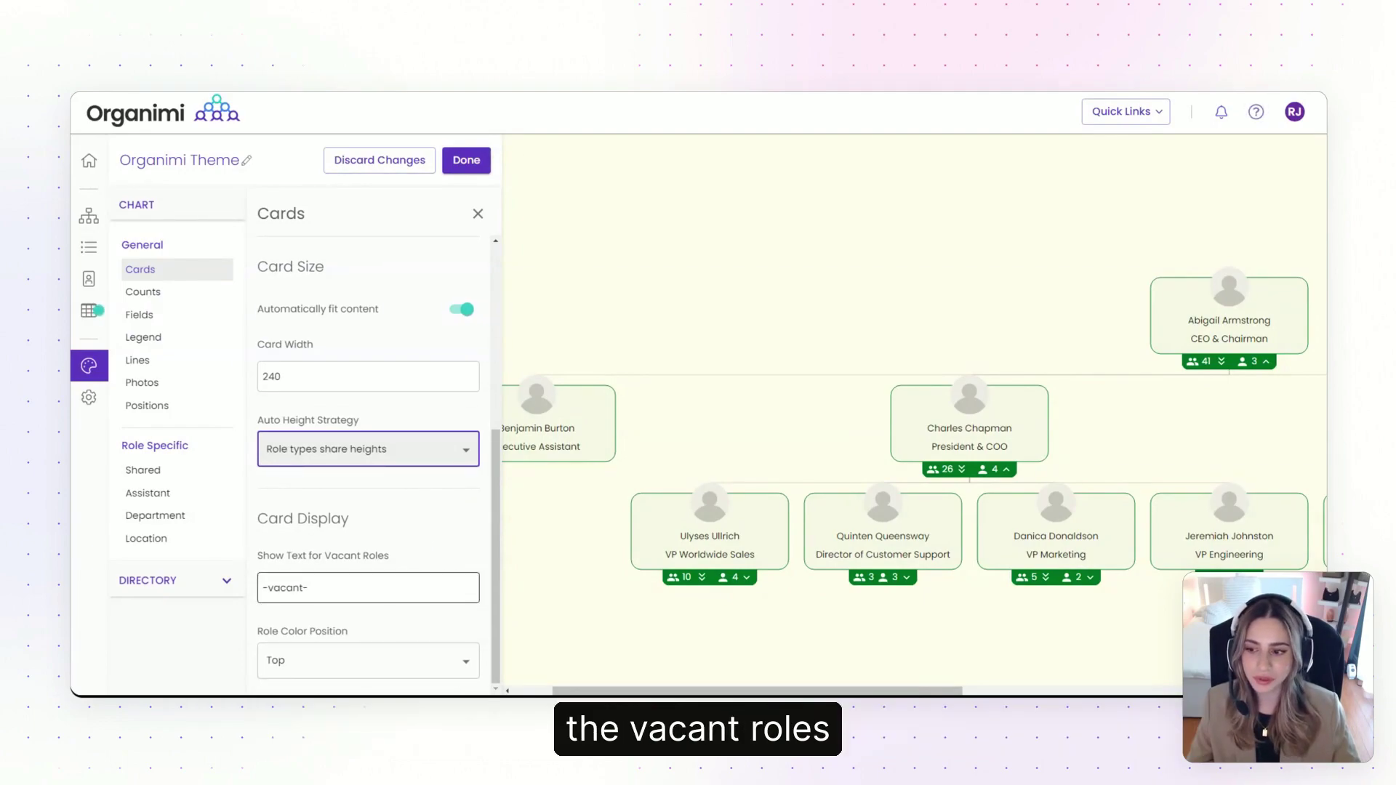
click(309, 587)
drag(309, 587, 263, 588)
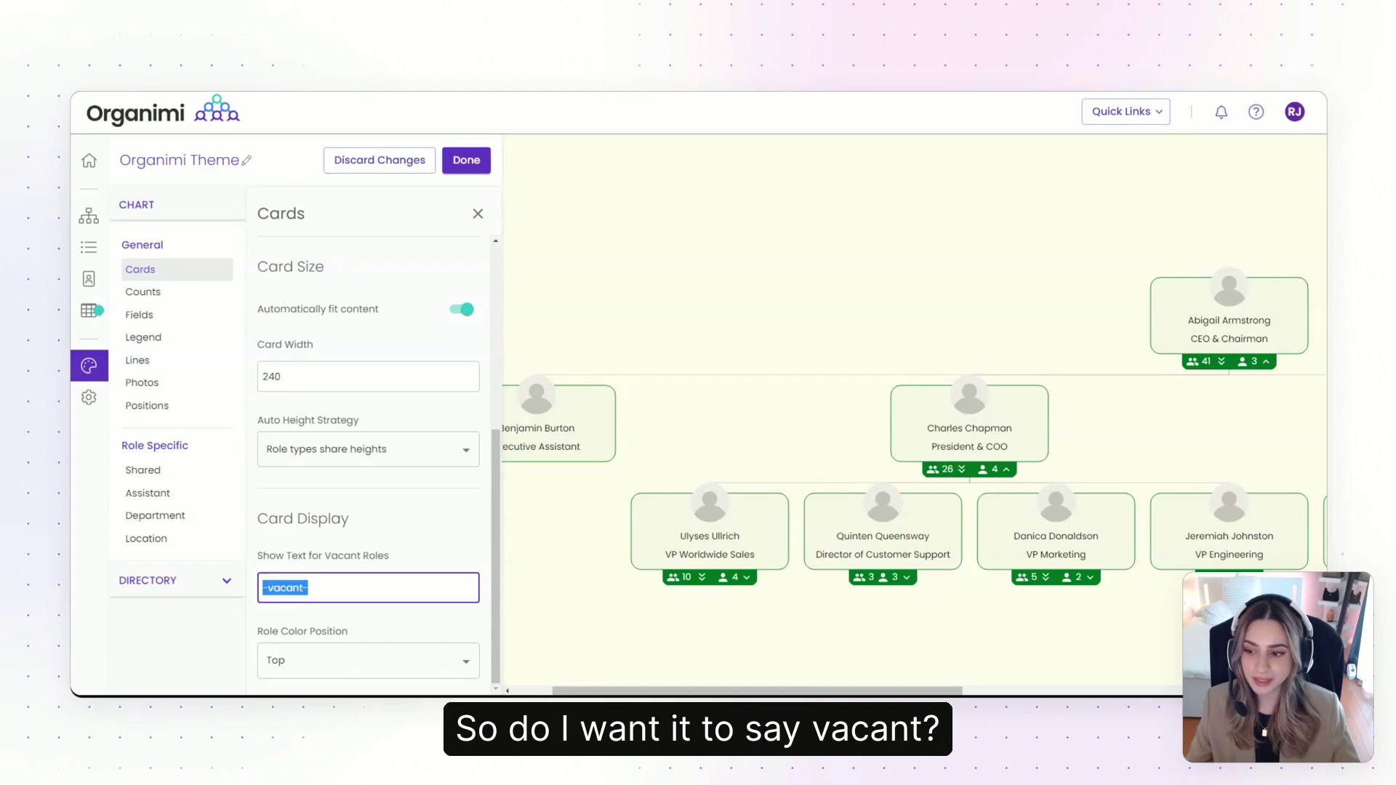
text(hiring)
click(448, 519)
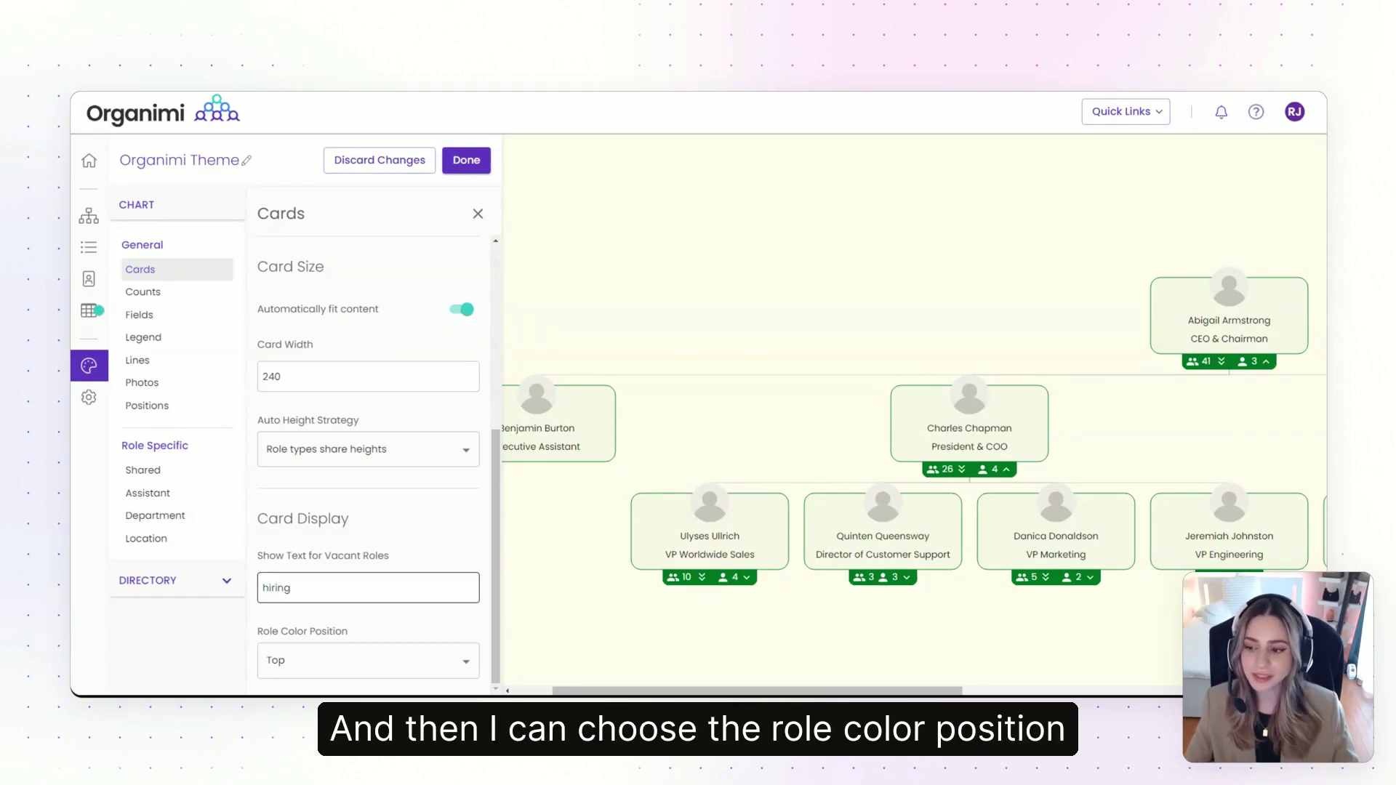
click(422, 658)
click(378, 601)
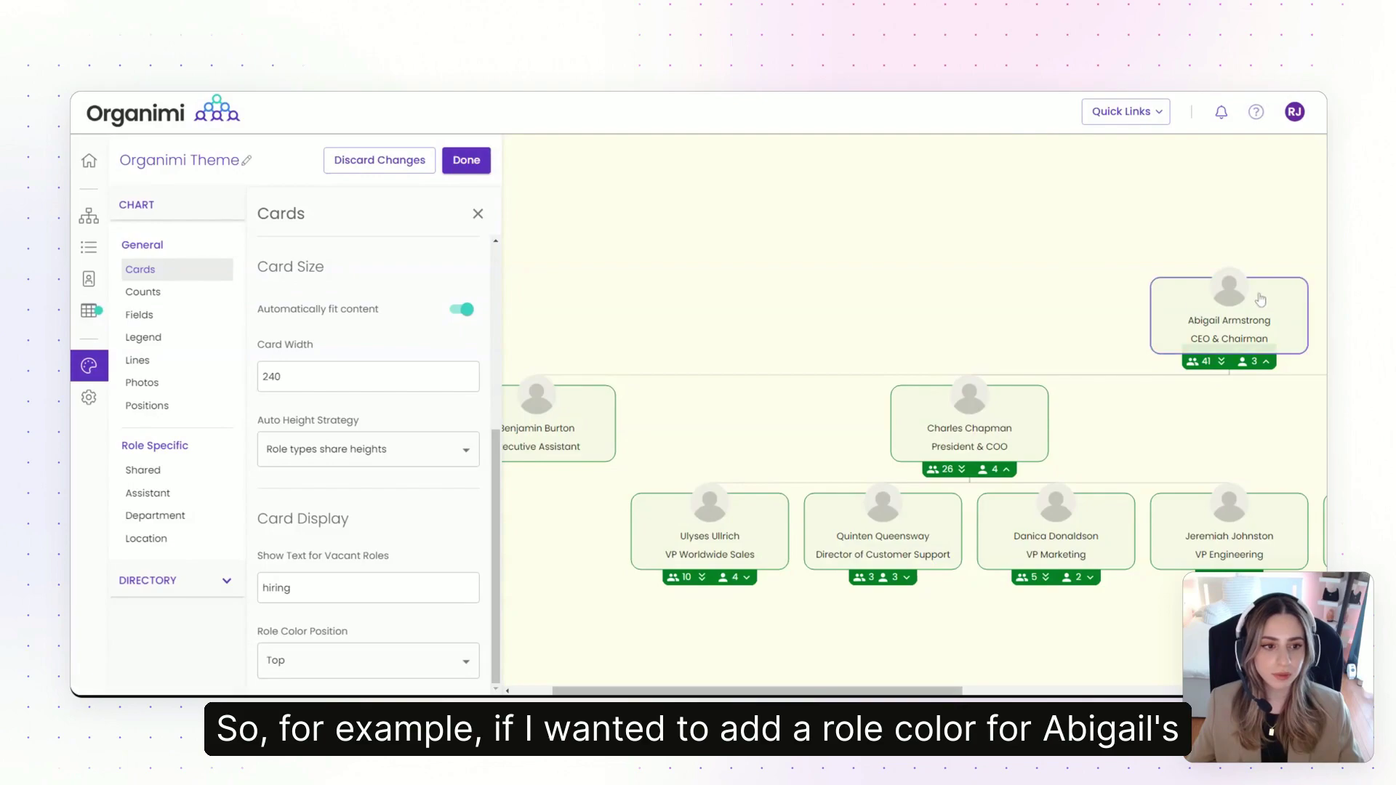
Give the CEO & Chairman role the custom green role colour and save it
click(1245, 266)
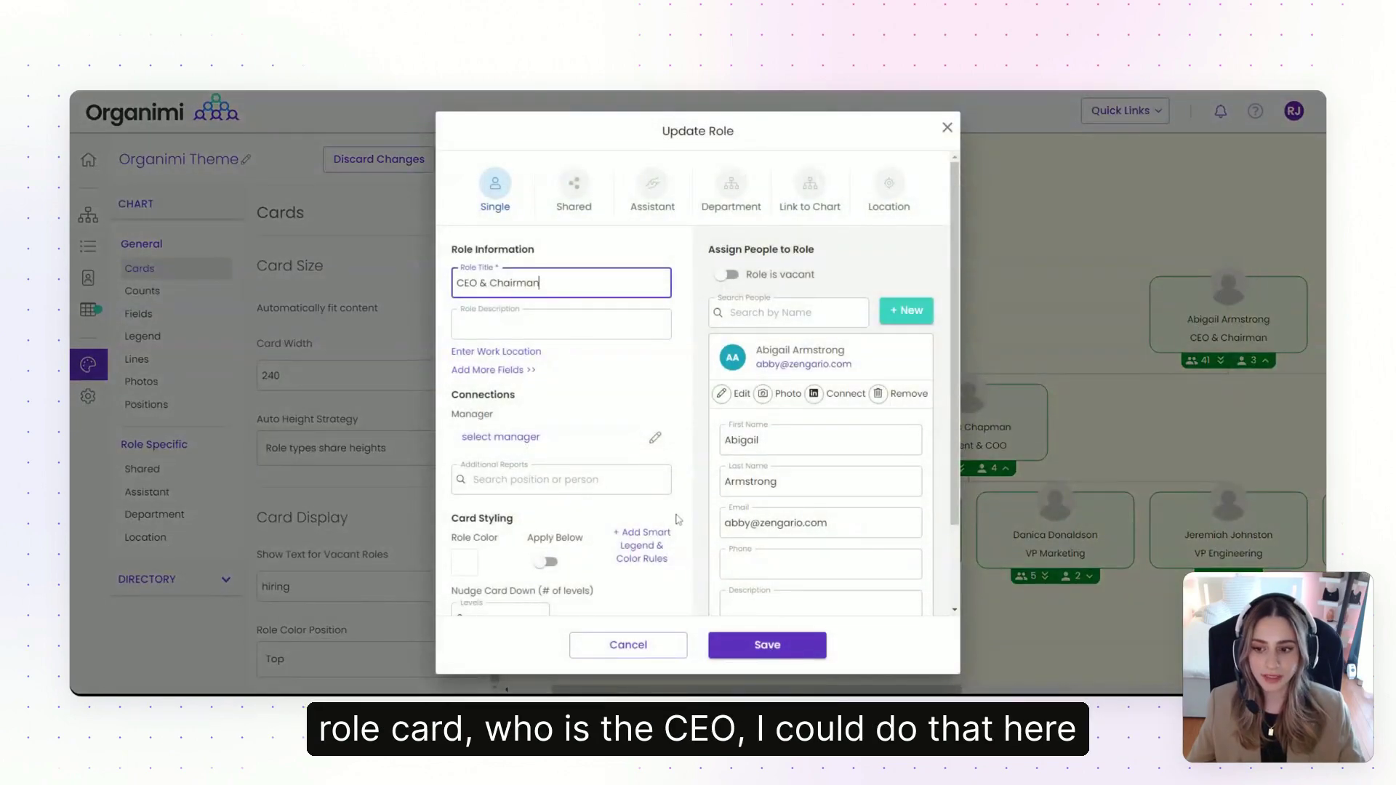
click(464, 562)
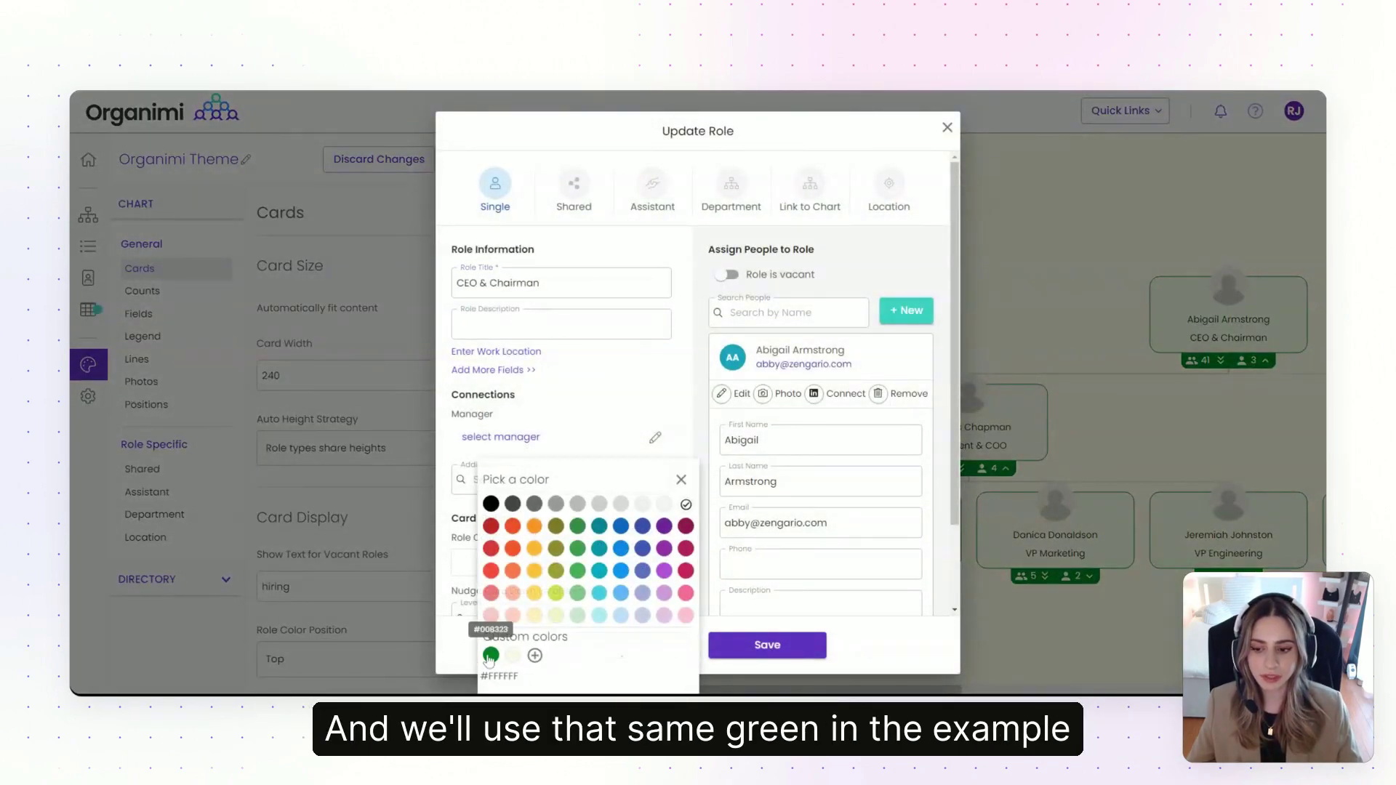
click(491, 655)
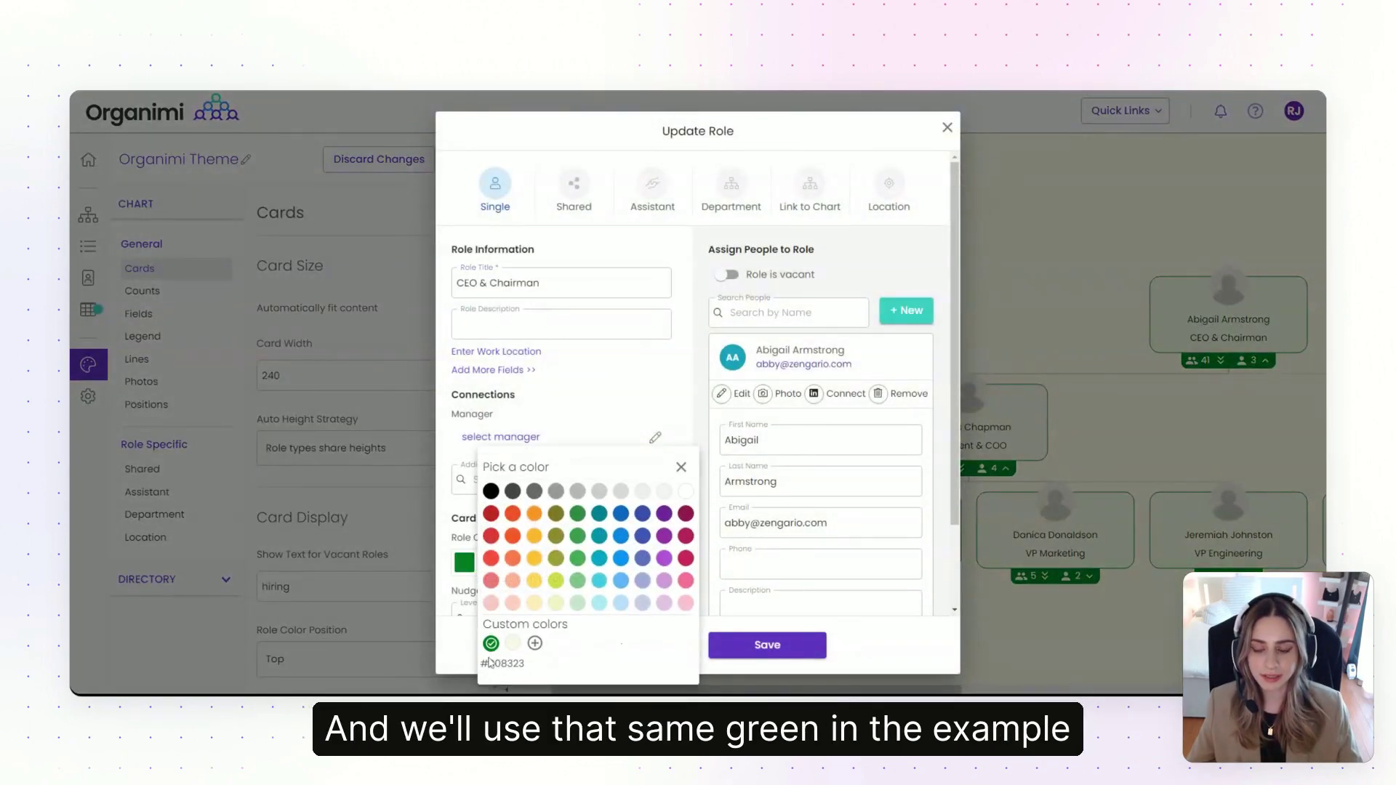
click(767, 645)
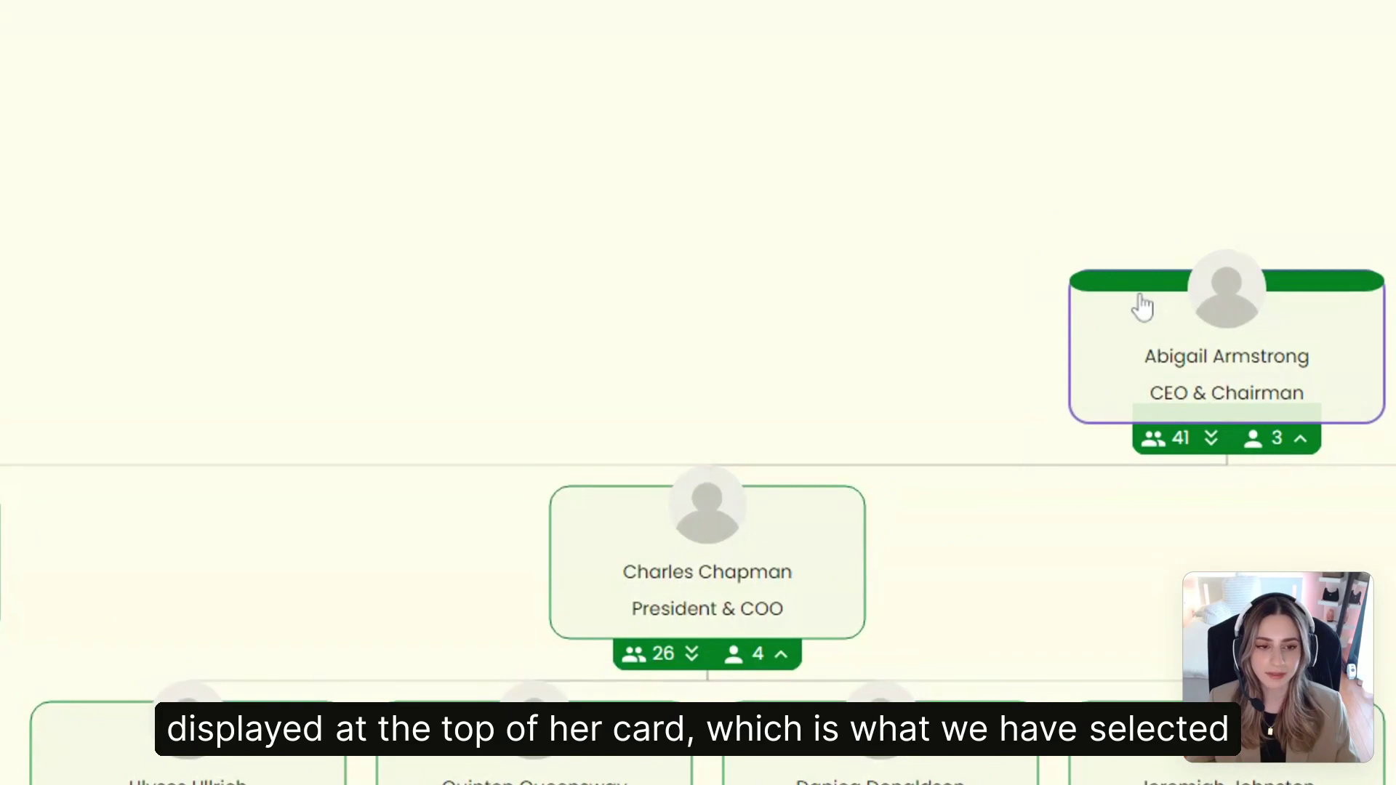
Set the role colour position to Full Card
click(157, 763)
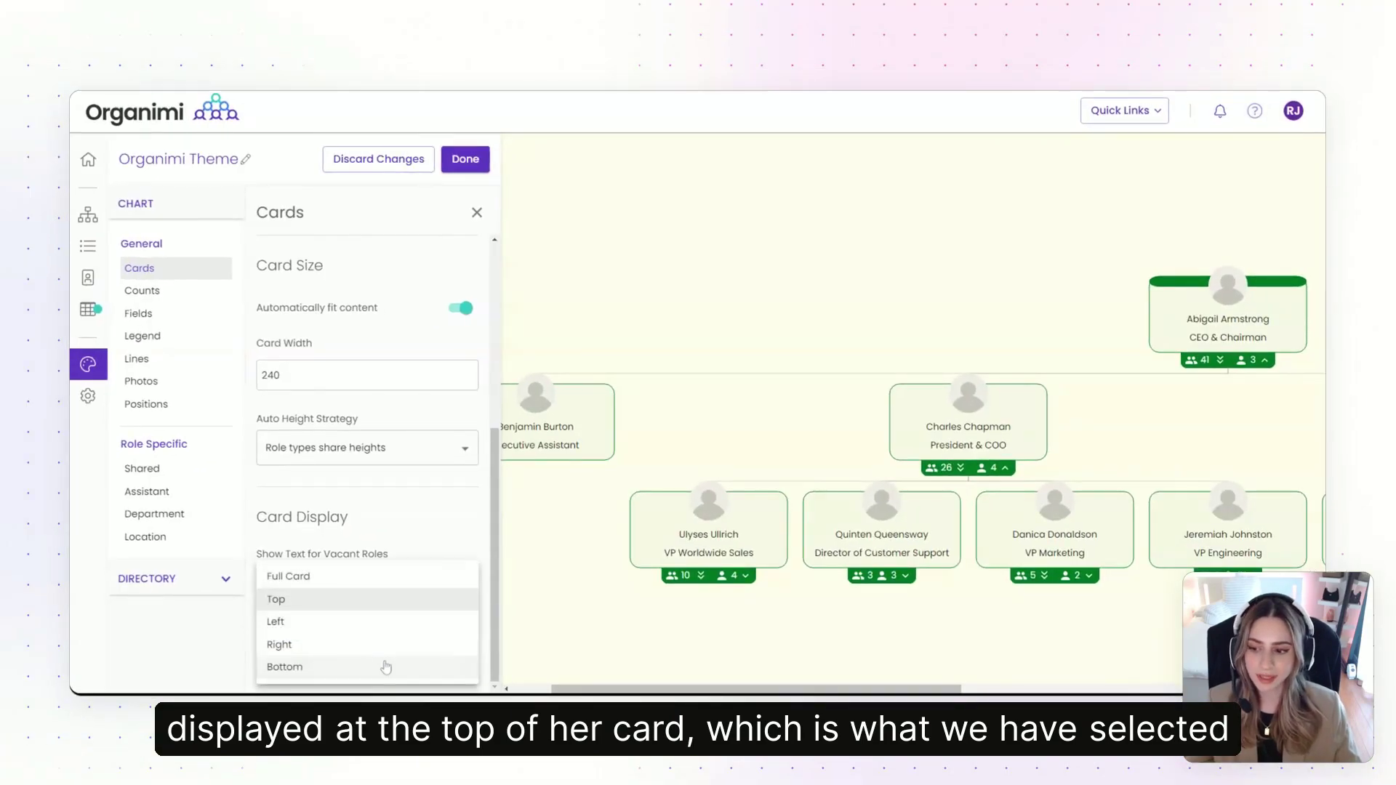
click(338, 582)
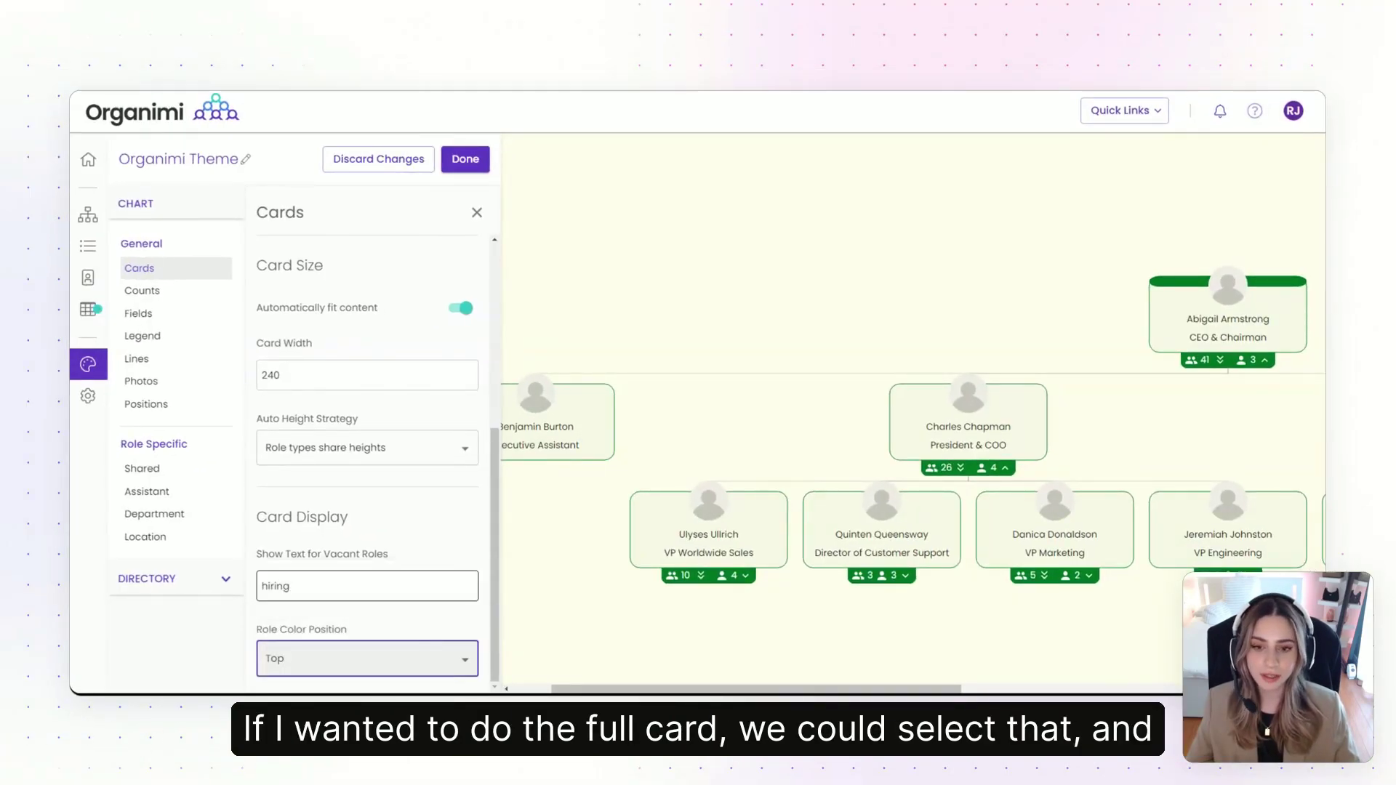
key(Up)
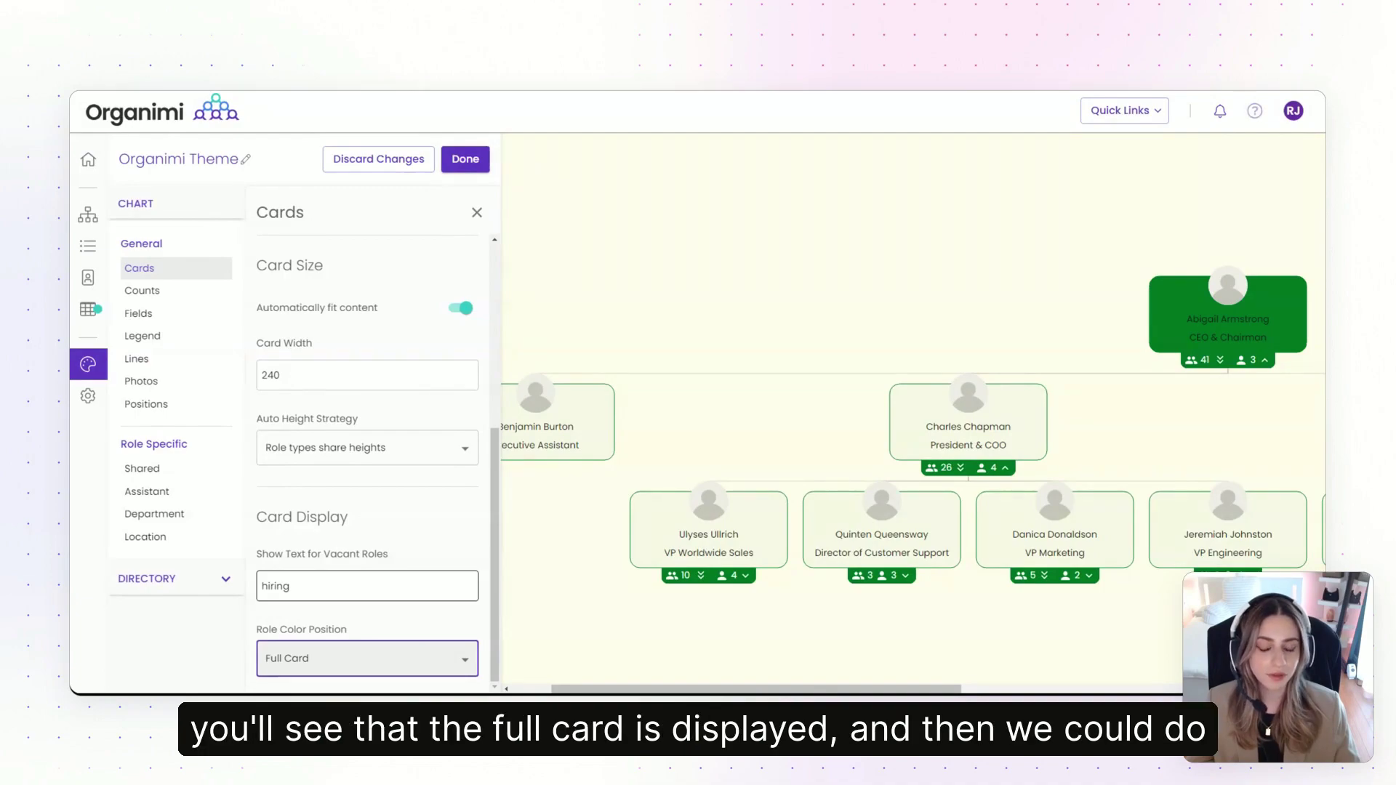
click(434, 647)
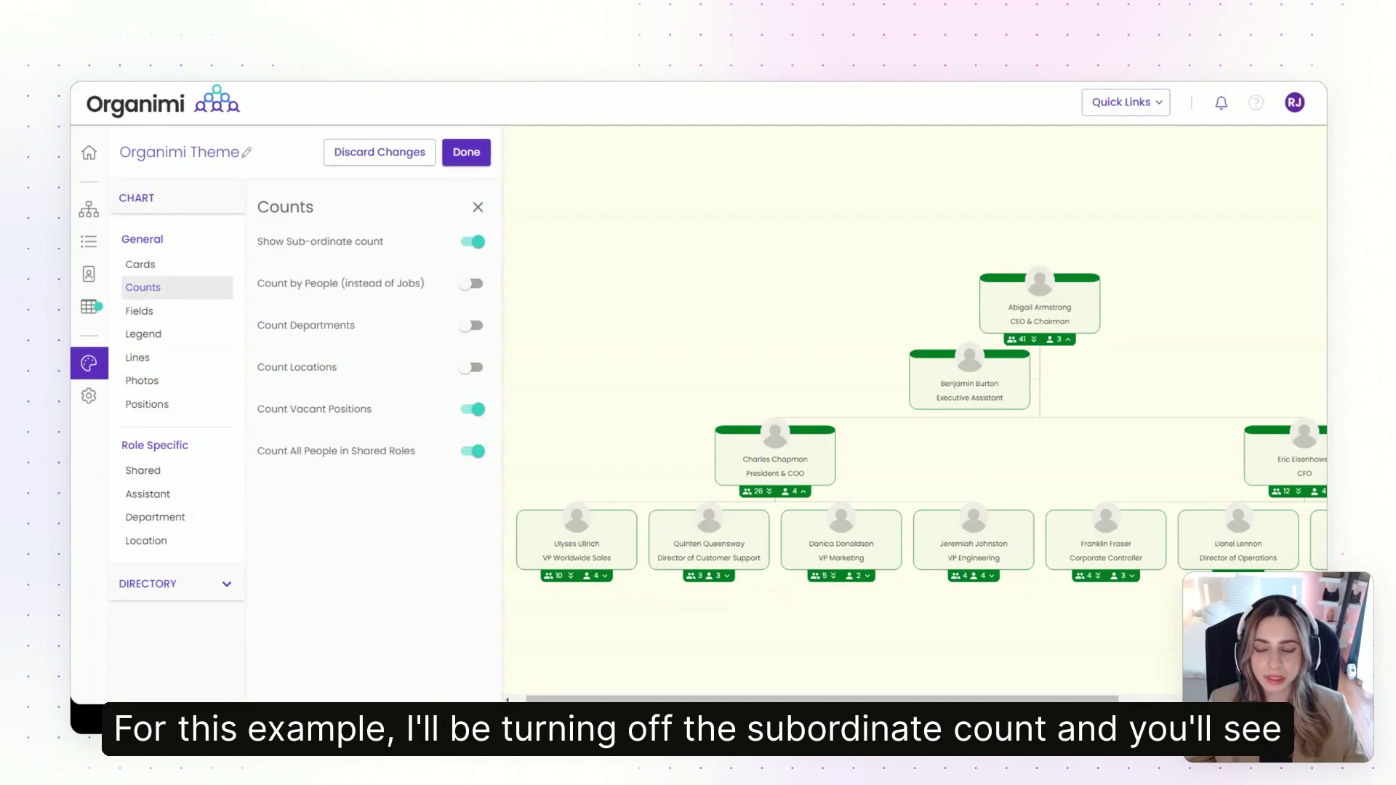
Switch off Show Sub-ordinate count on the card badges
click(433, 247)
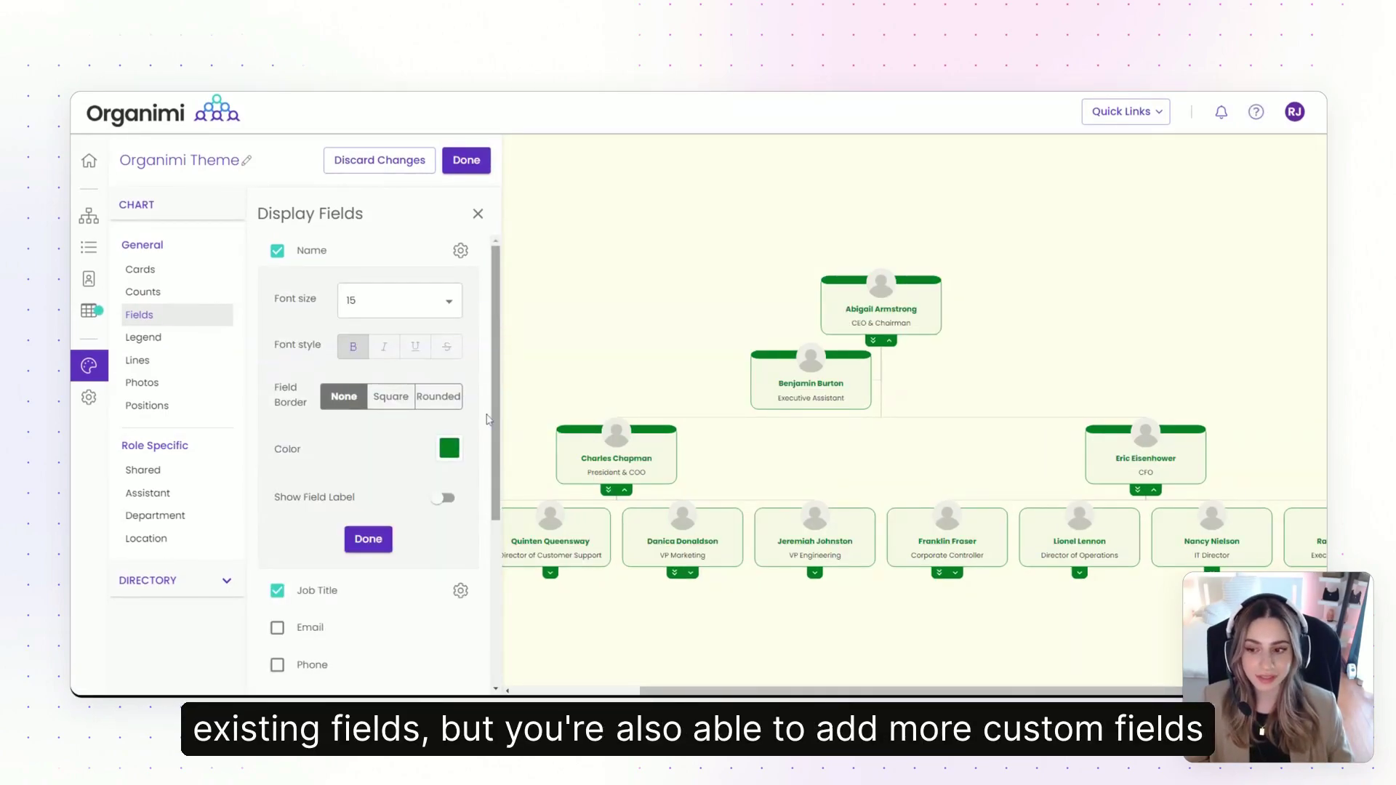
Add a custom Text field labelled 'Pronouns'
click(368, 541)
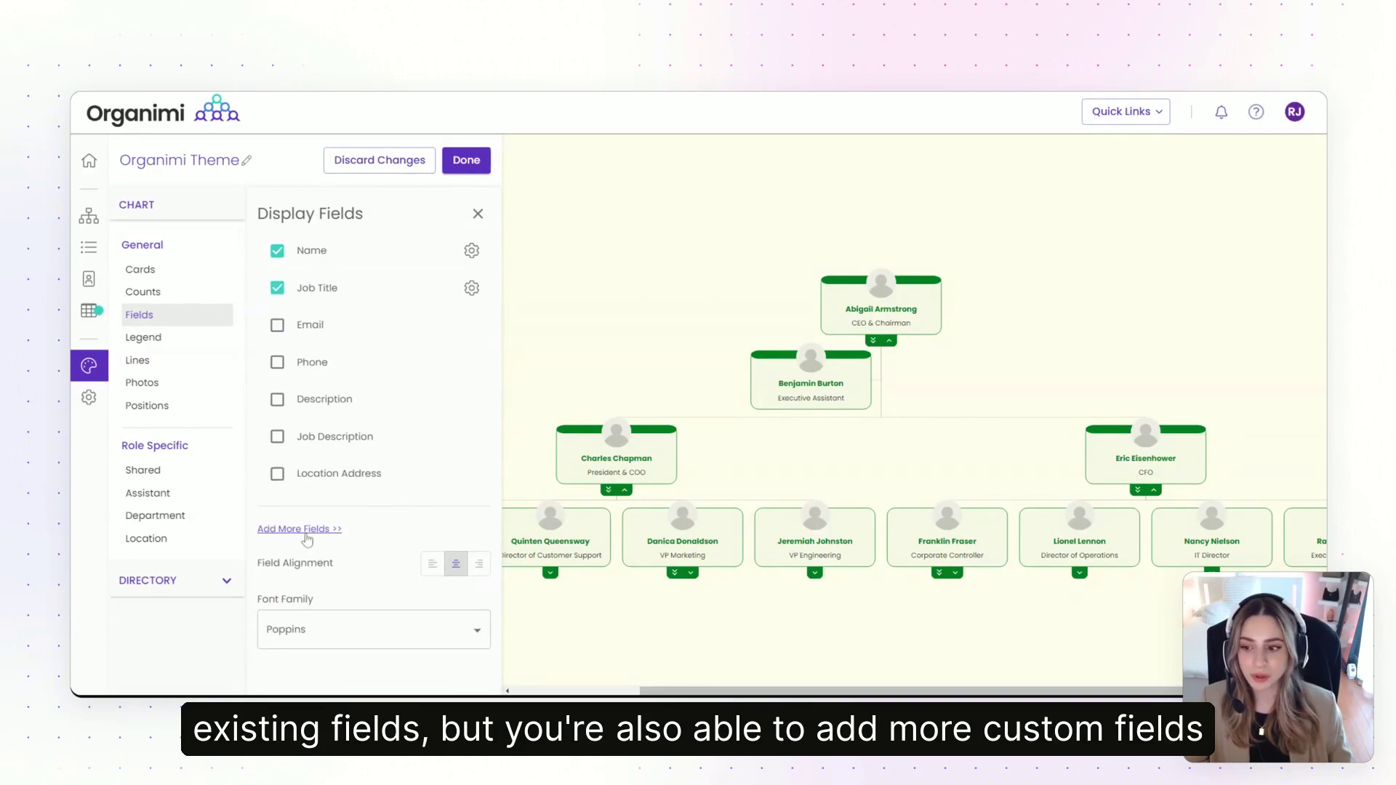
click(305, 533)
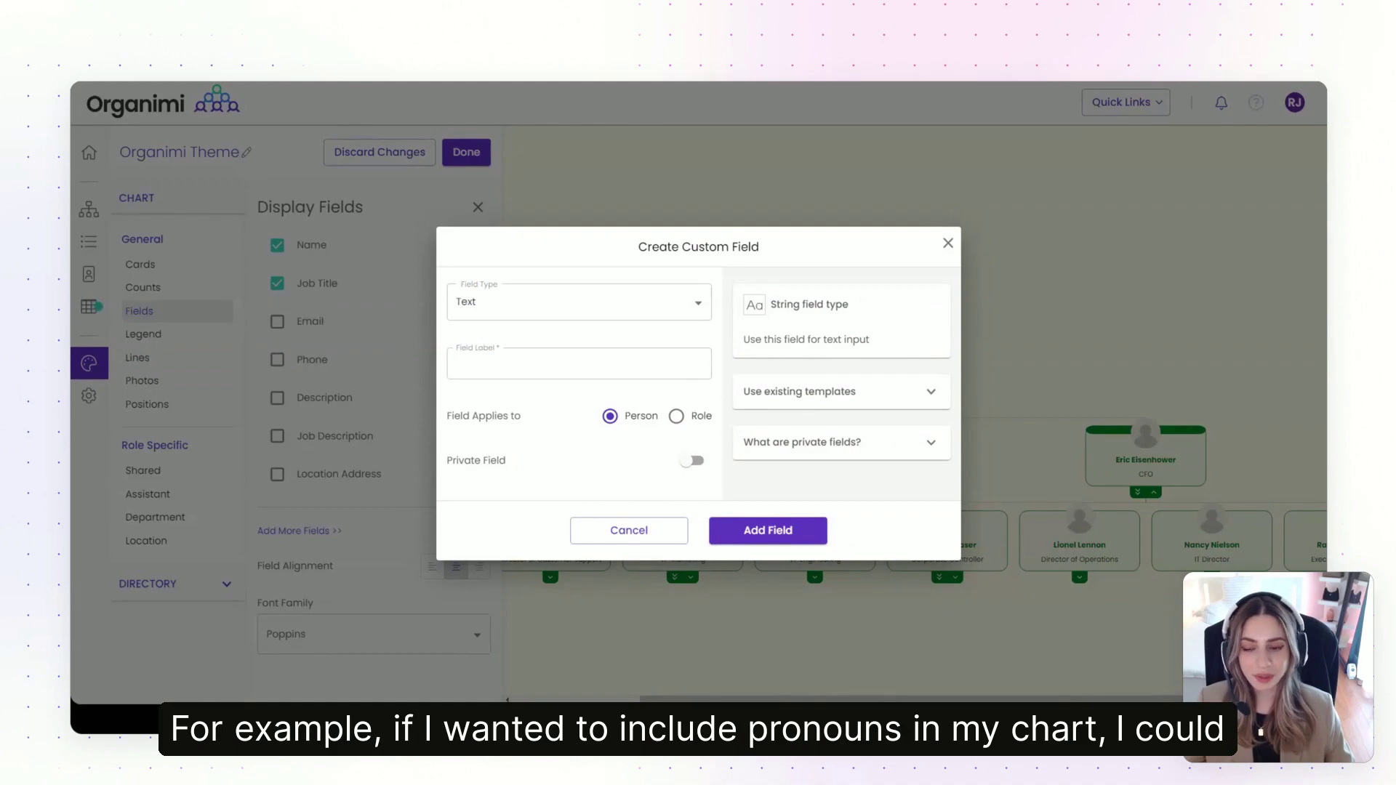
click(578, 363)
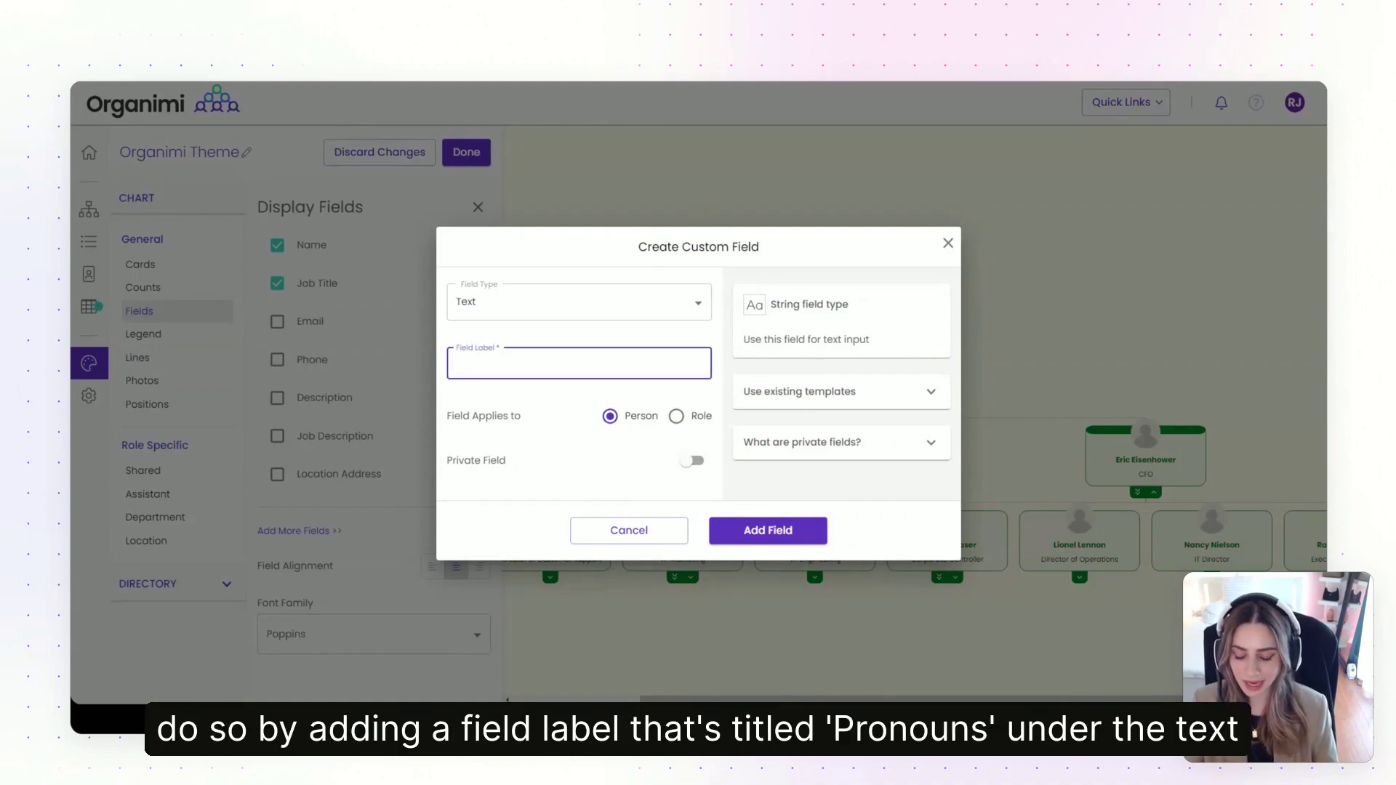
text(Pronouns)
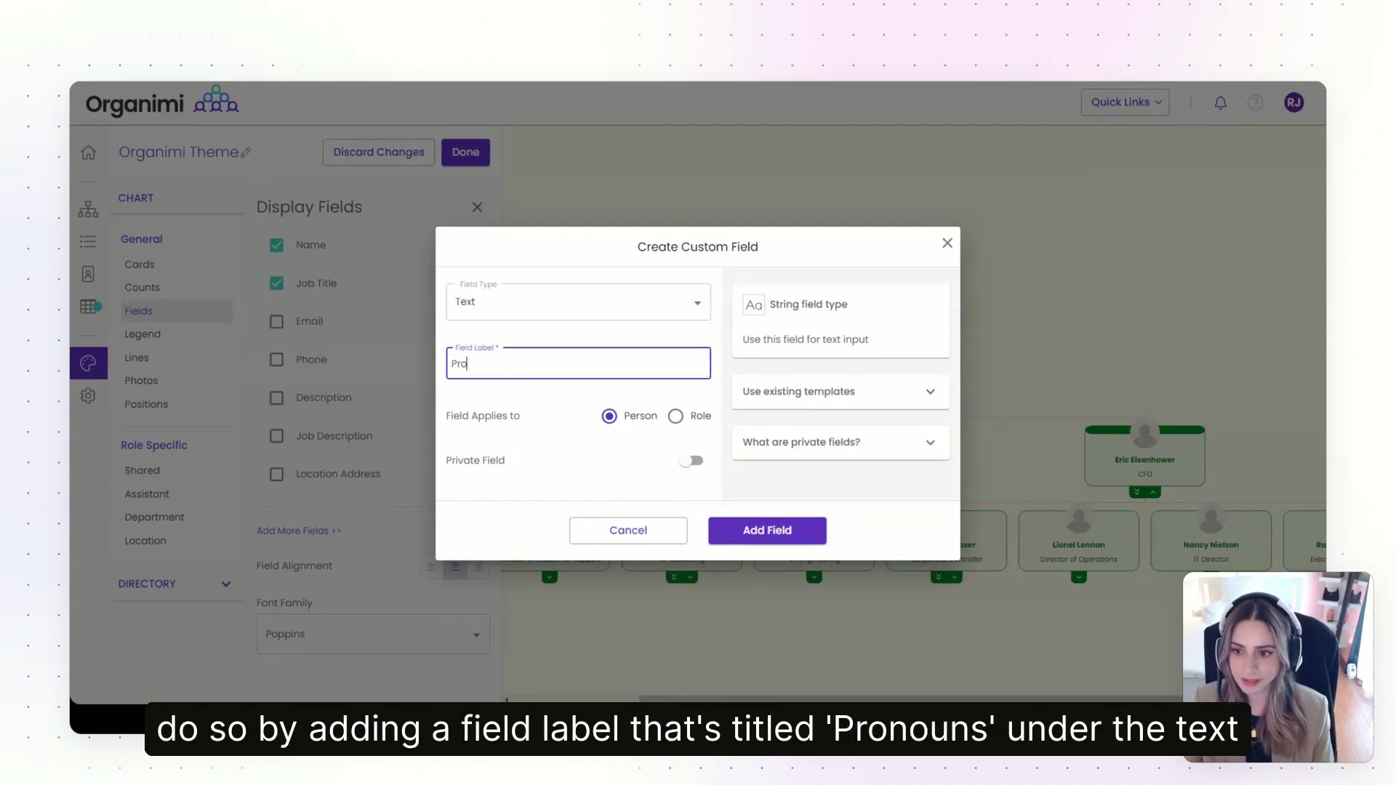
click(552, 306)
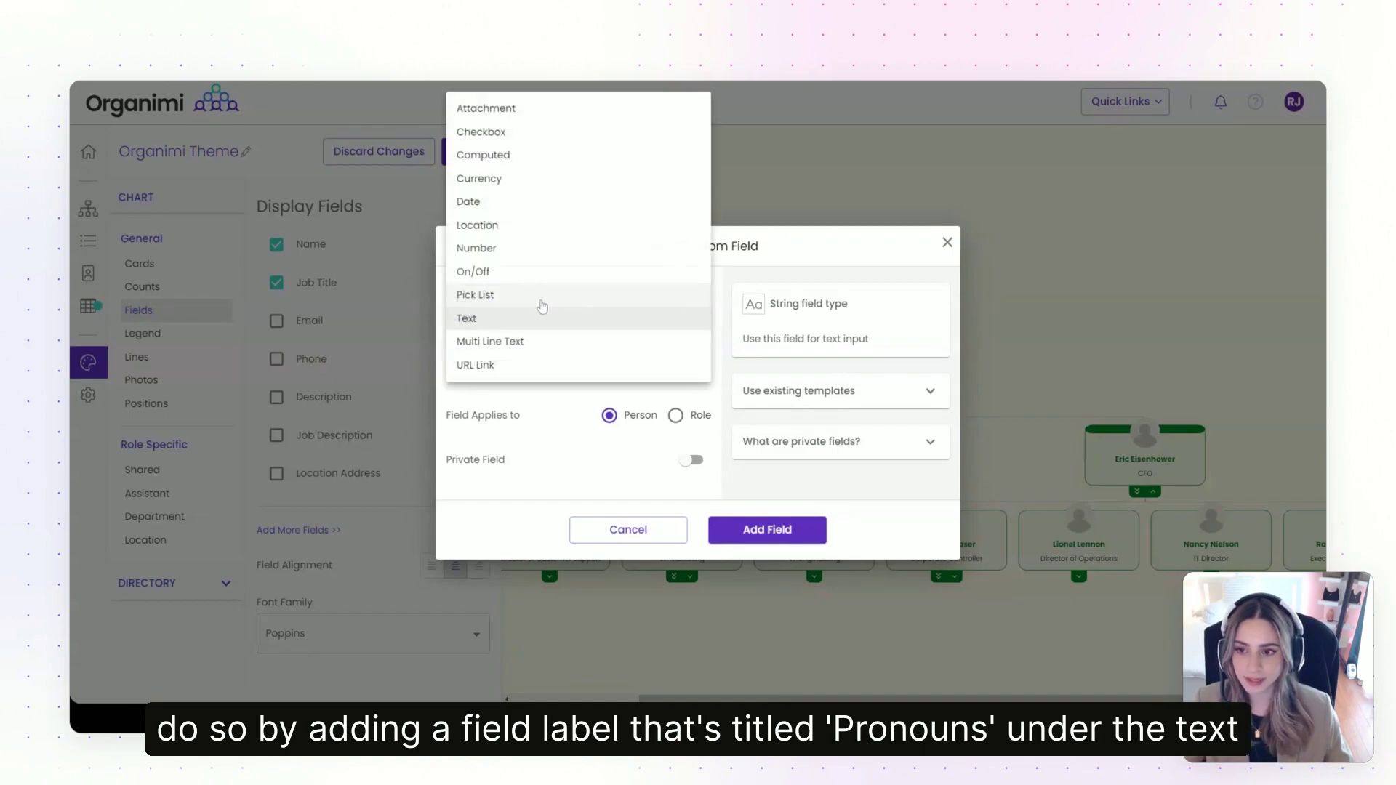
click(566, 453)
click(758, 529)
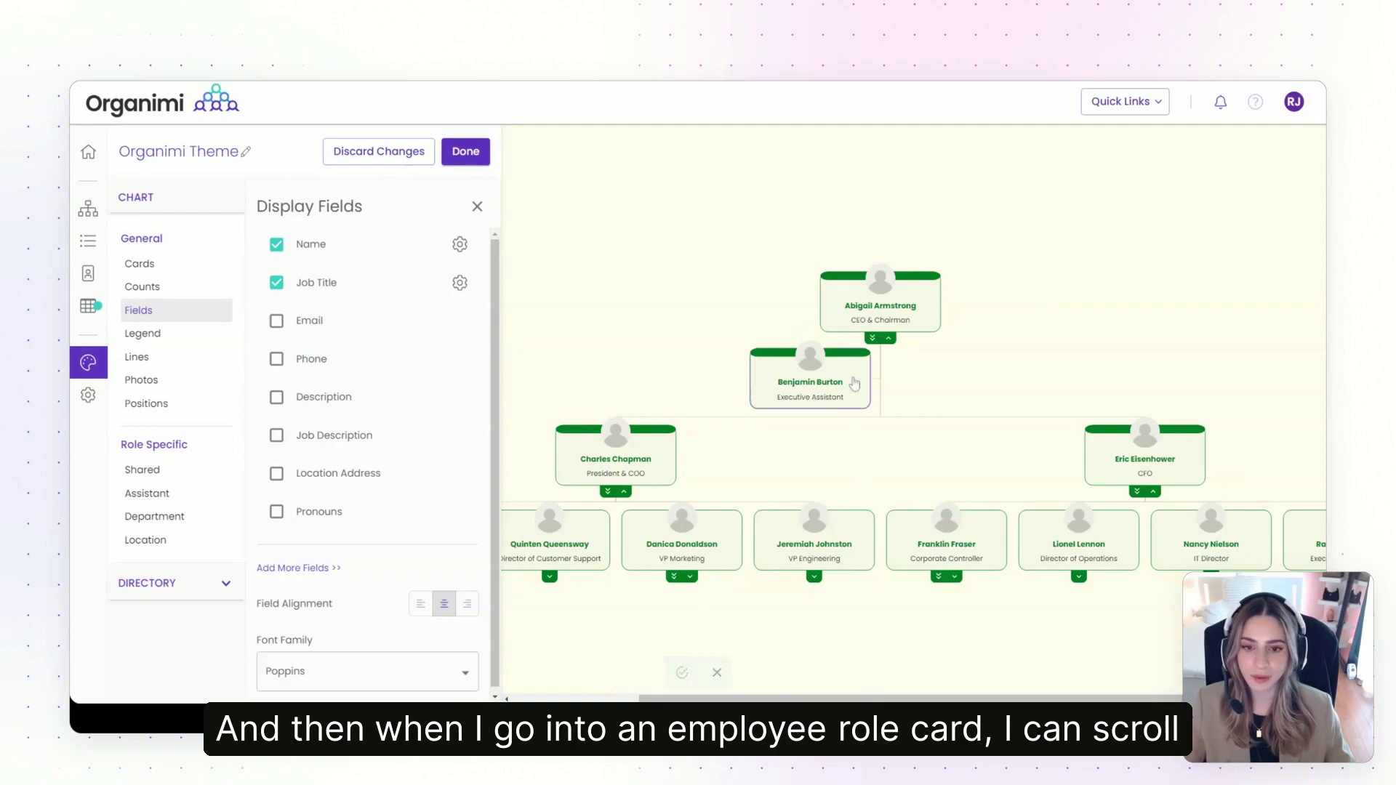
Find the new Pronouns entry in the executive assistant's role dialog
click(823, 341)
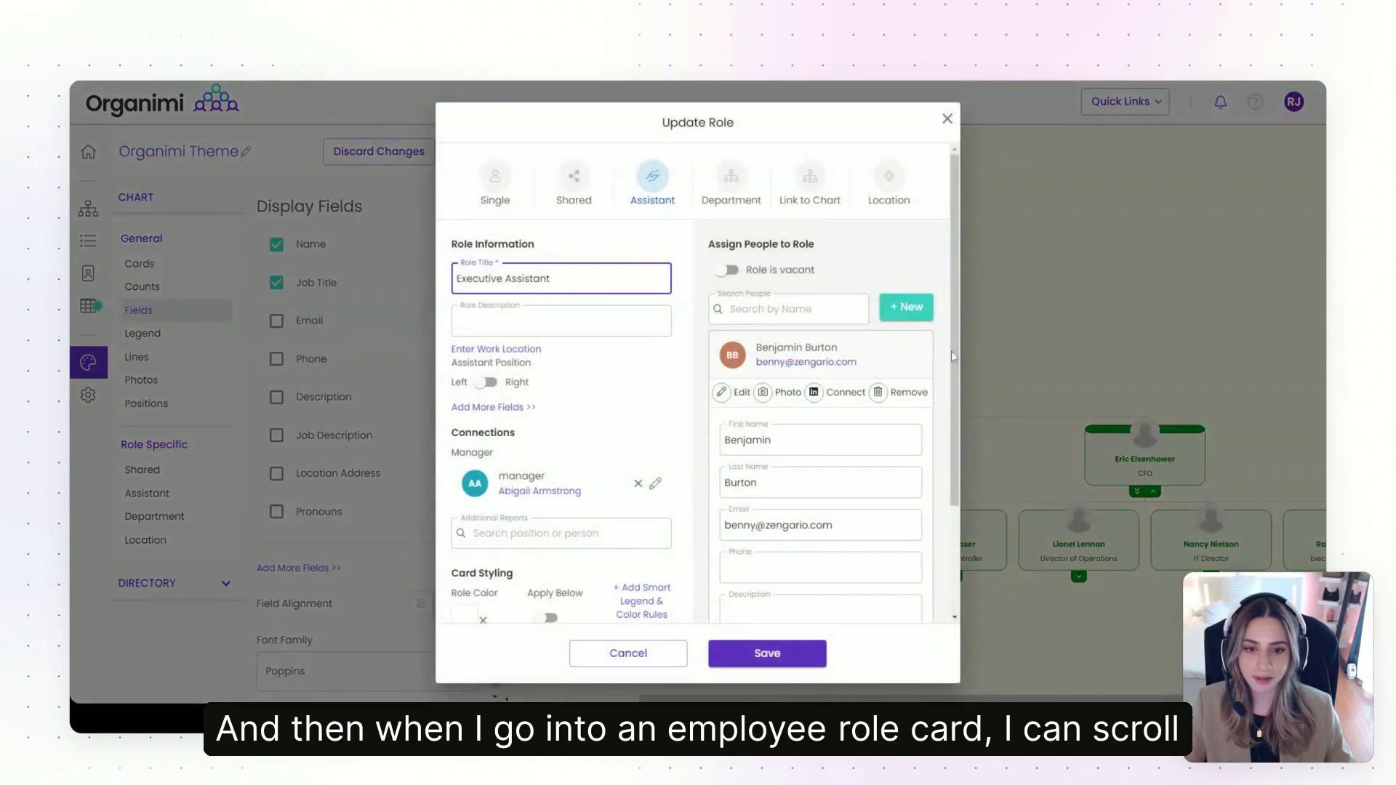
drag(957, 353, 962, 499)
click(821, 551)
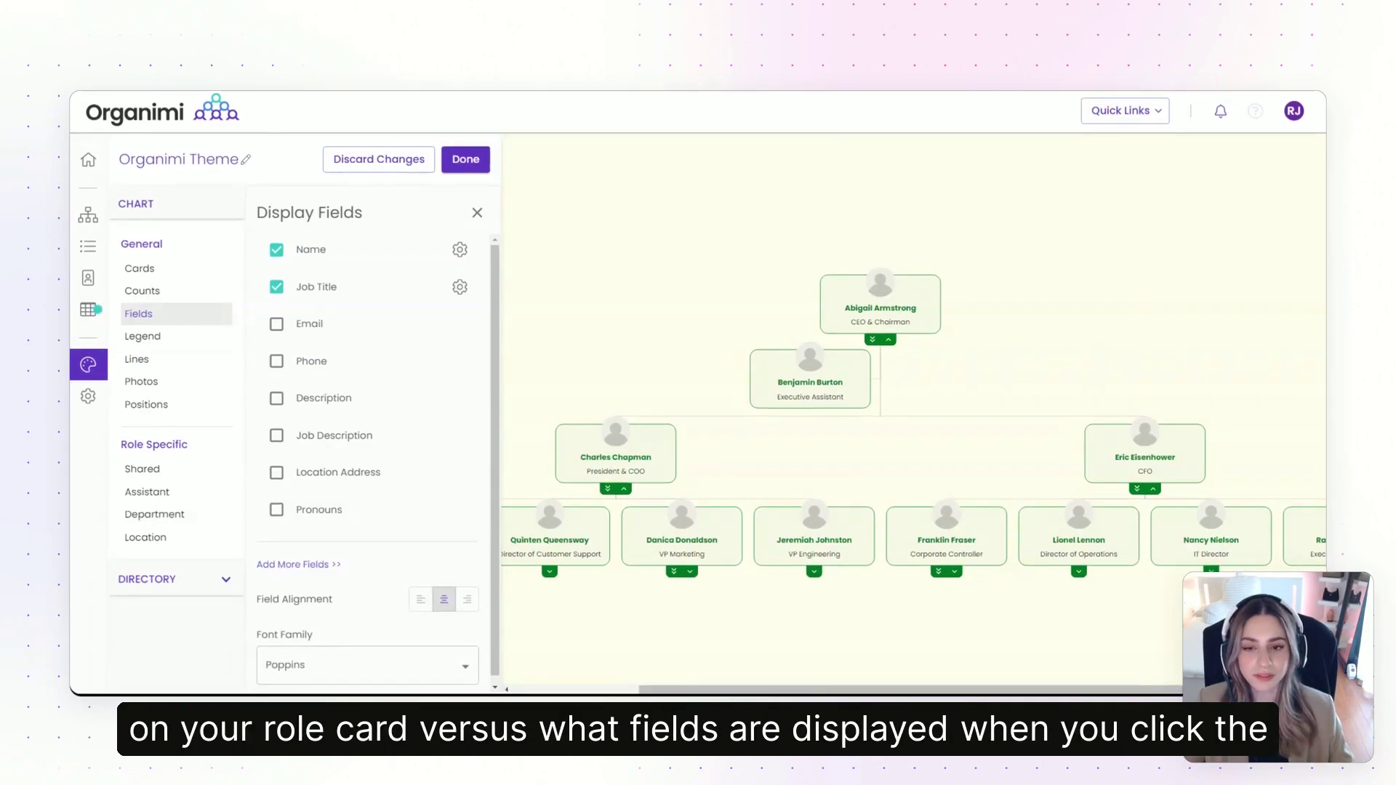
Review the CEO's profile, then enable Pronouns among the display fields on role cards
click(908, 308)
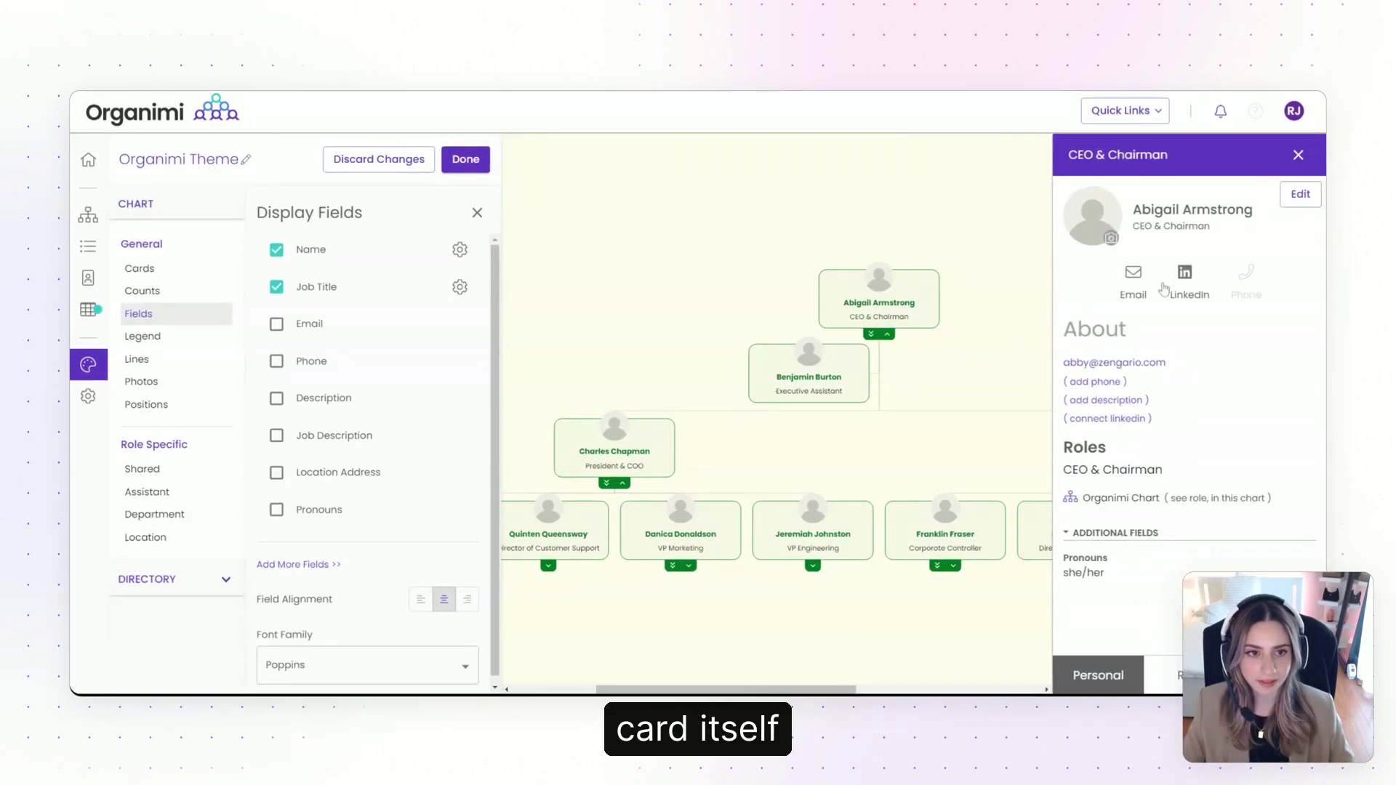
click(1298, 155)
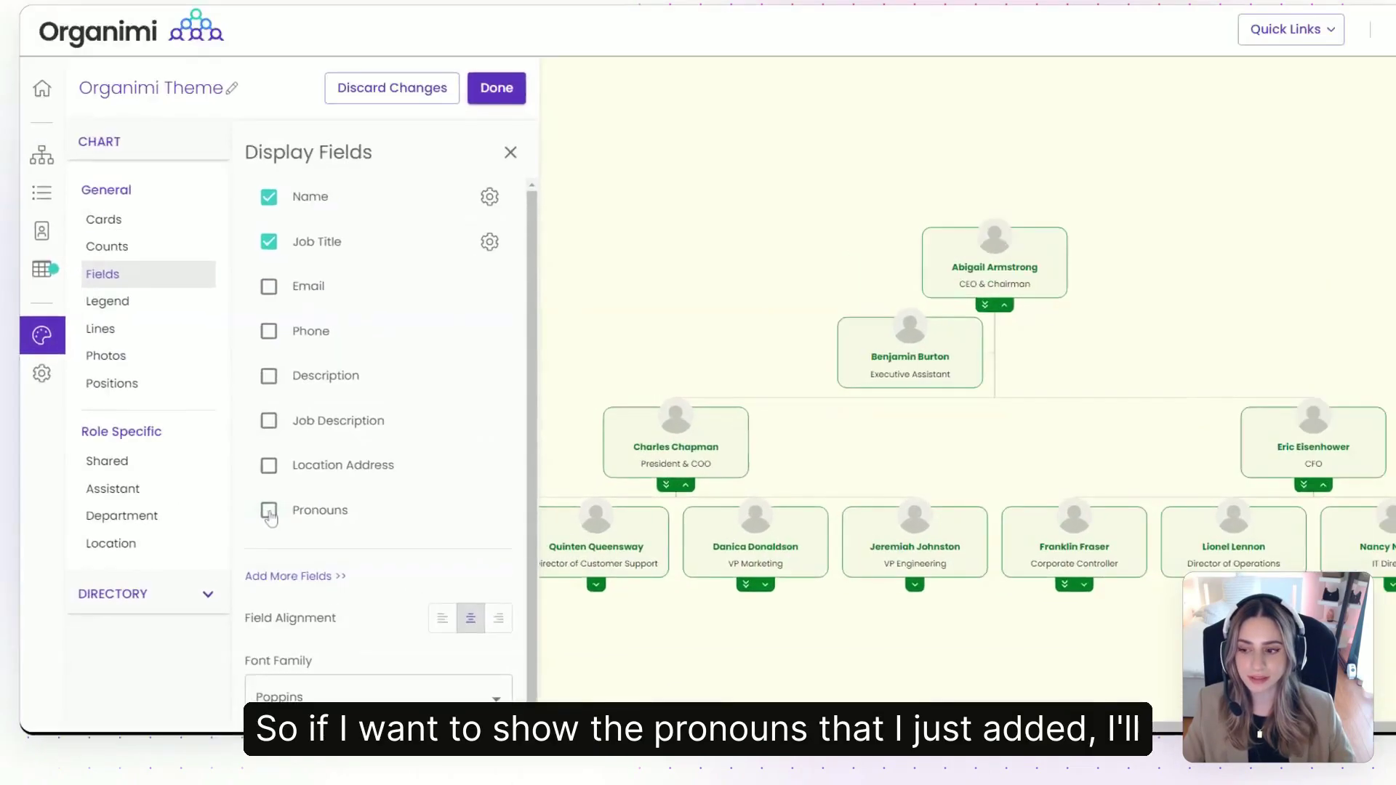
click(269, 511)
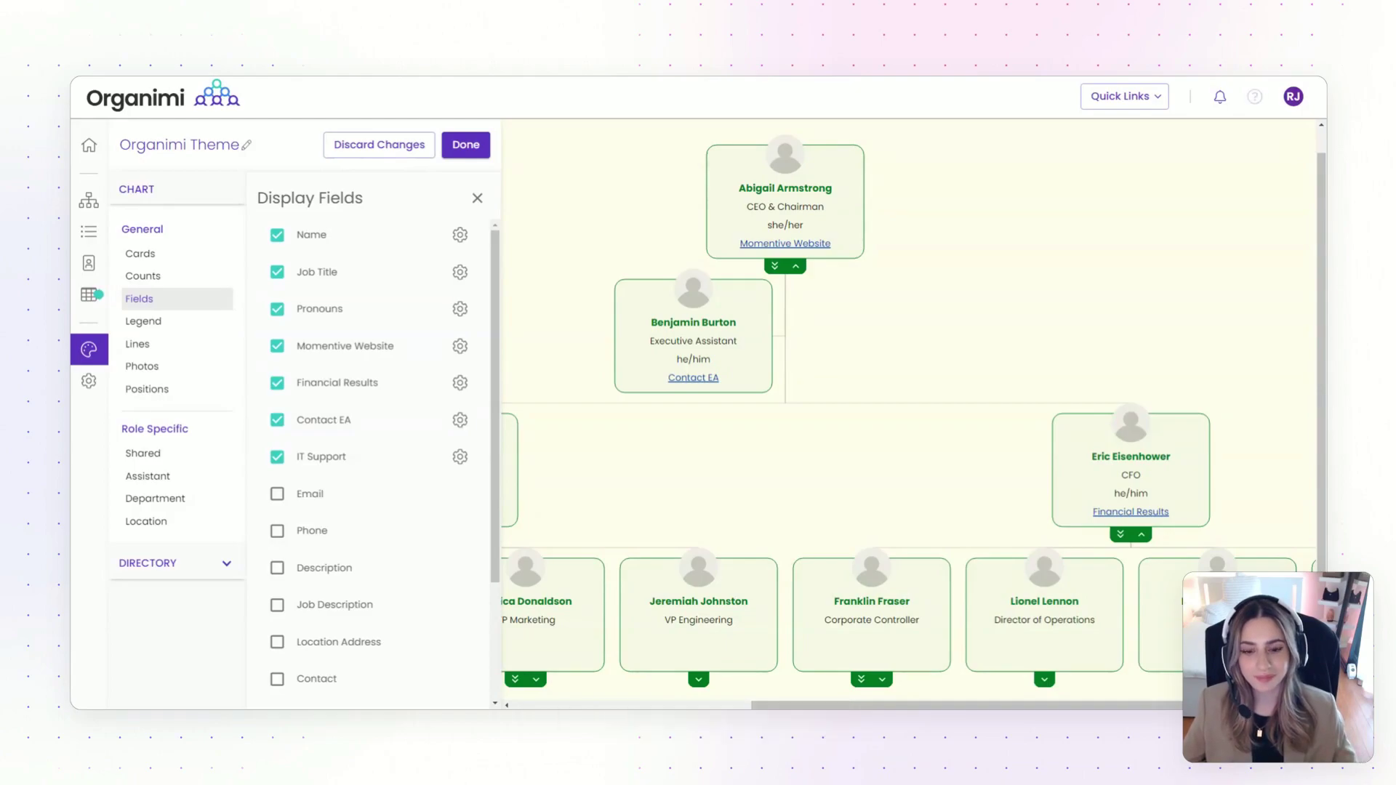
click(143, 321)
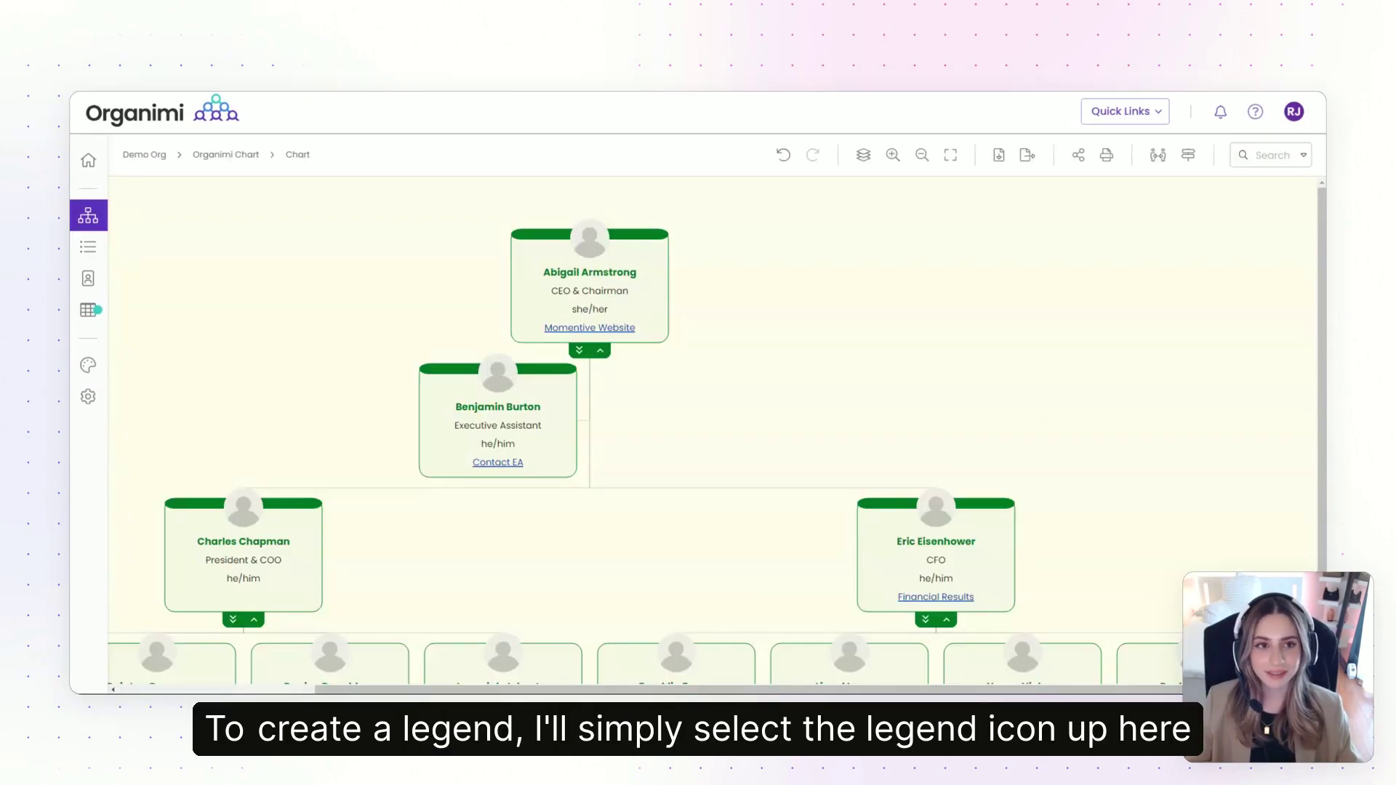
Add a green legend item labelled 'C-level'
click(1193, 155)
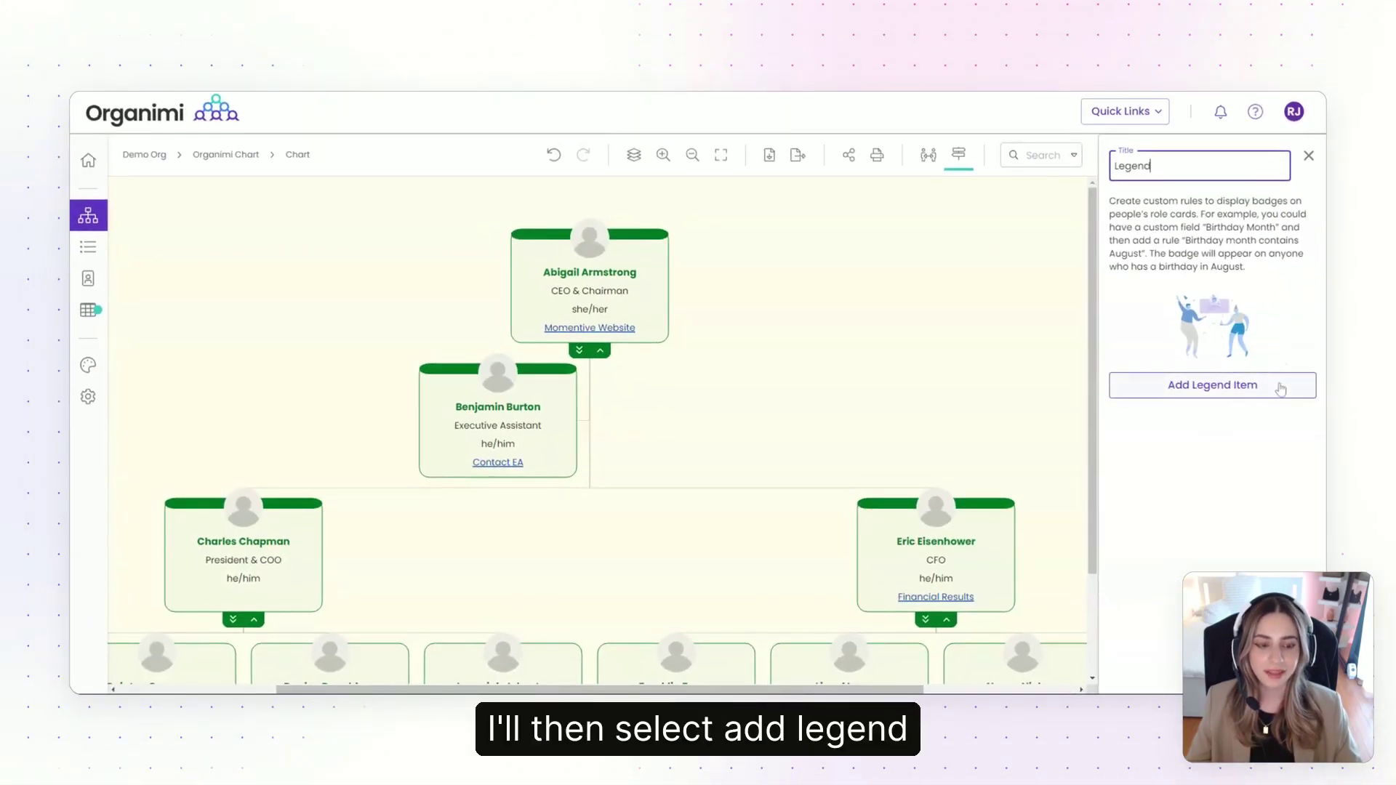
click(1280, 389)
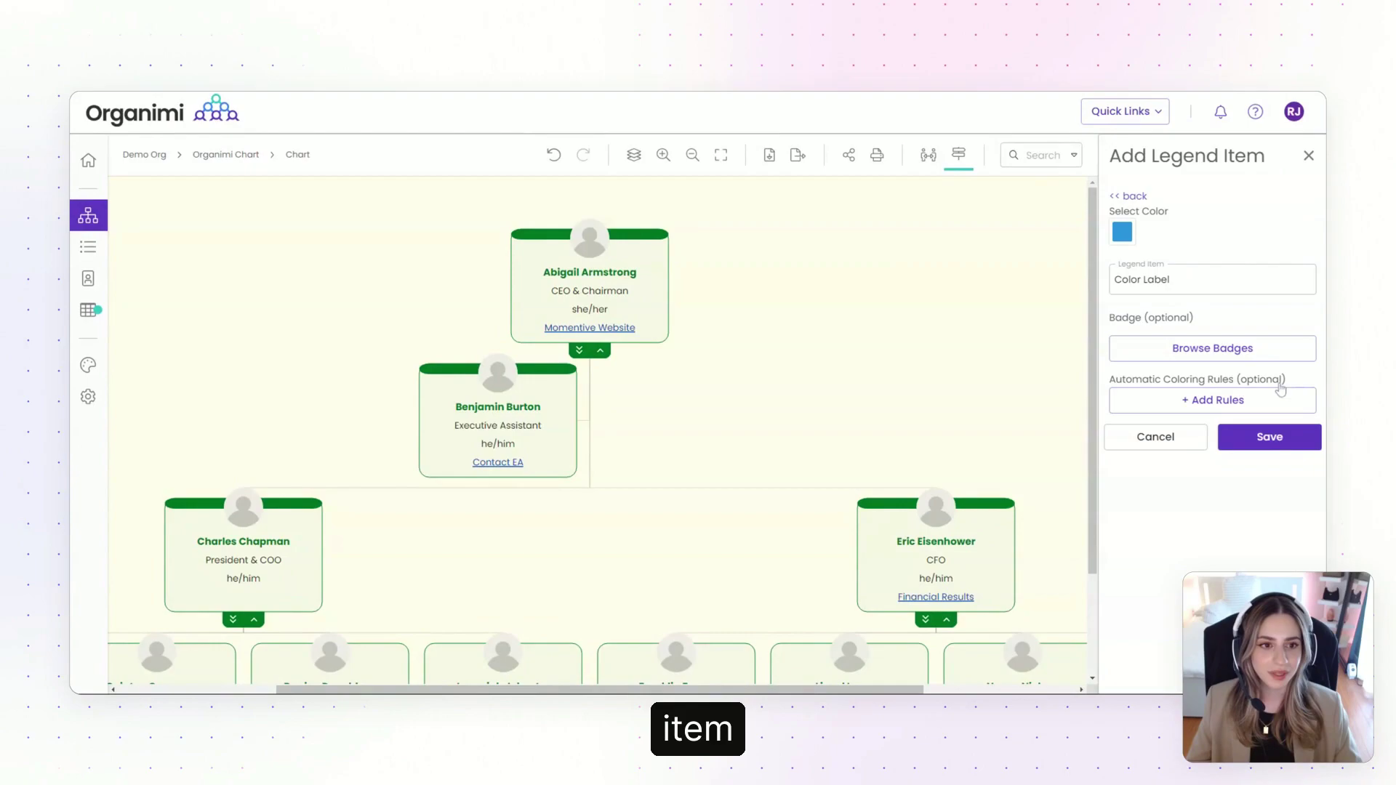
click(1128, 245)
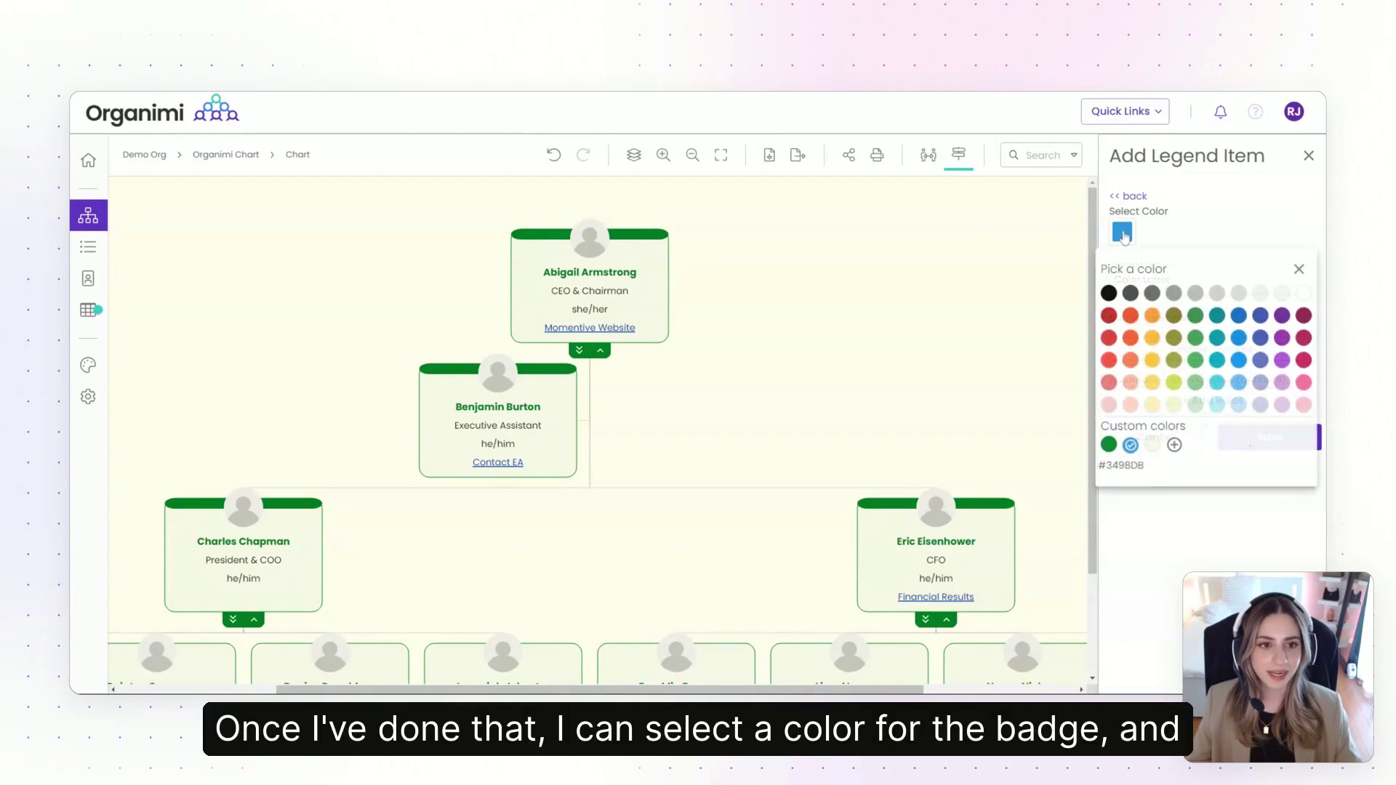
click(1108, 444)
click(1167, 502)
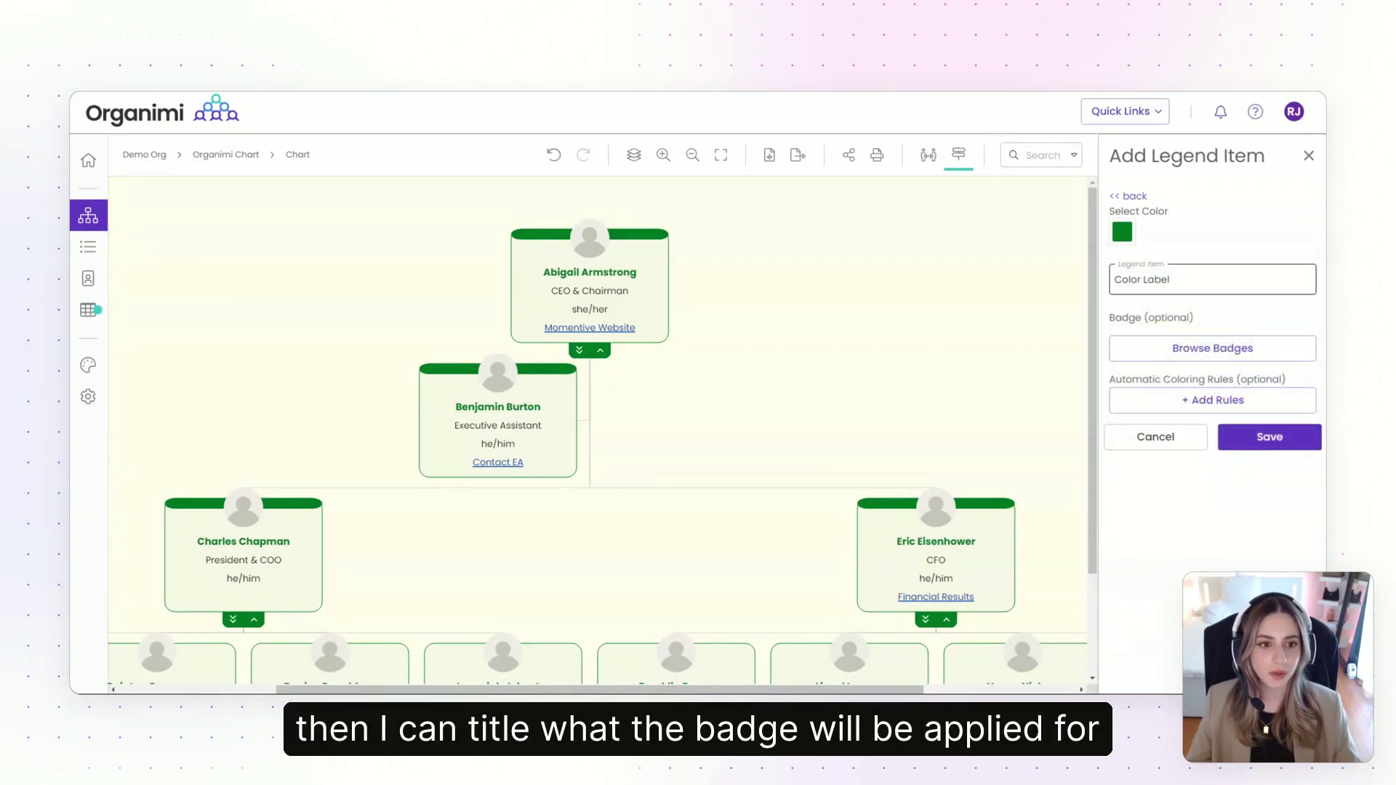
double_click(1156, 279)
key(ctrl+a)
text(C)
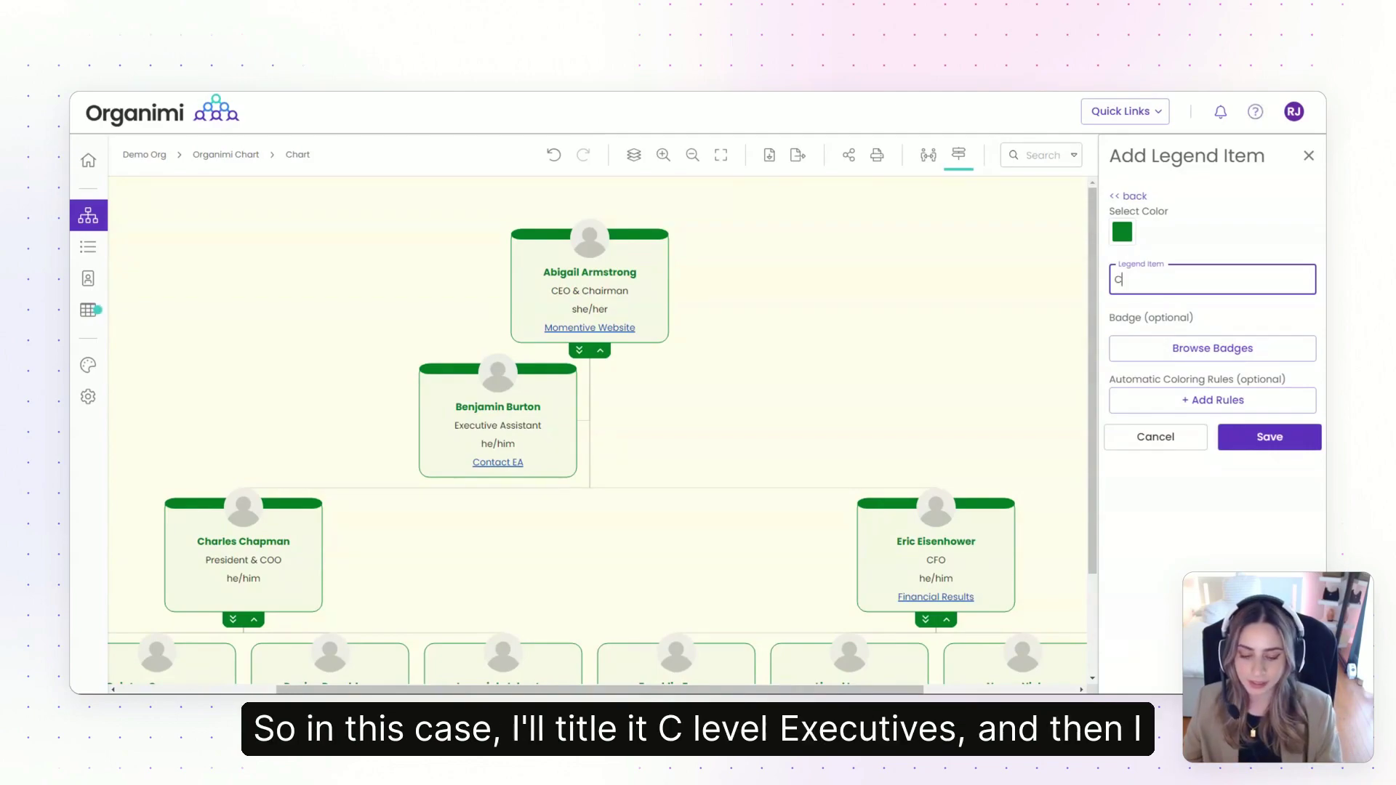
text(-level Executives)
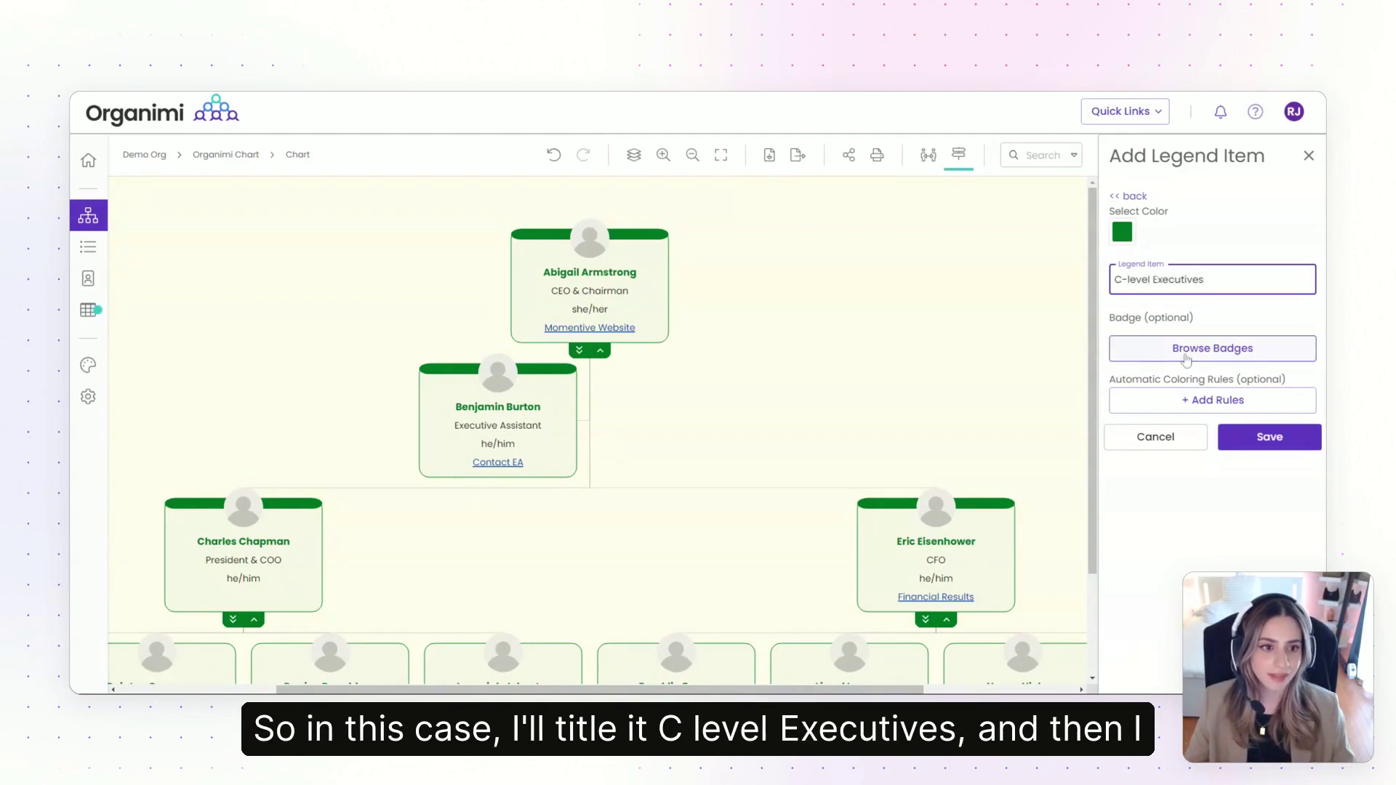
Choose the person-in-circle badge icon for the legend item
click(1212, 348)
scroll(1236, 405, down, 15)
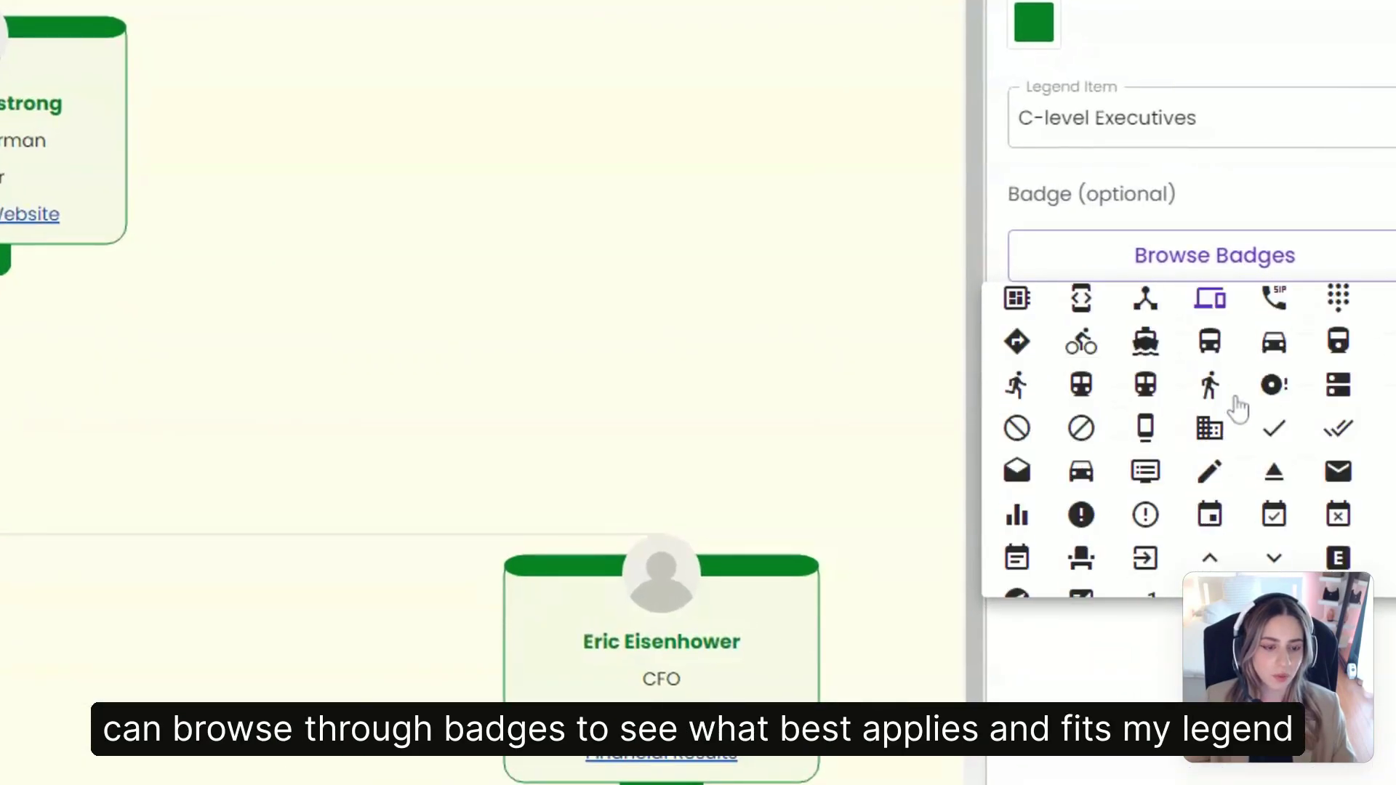
scroll(1240, 410, up, 5)
scroll(1238, 405, up, 15)
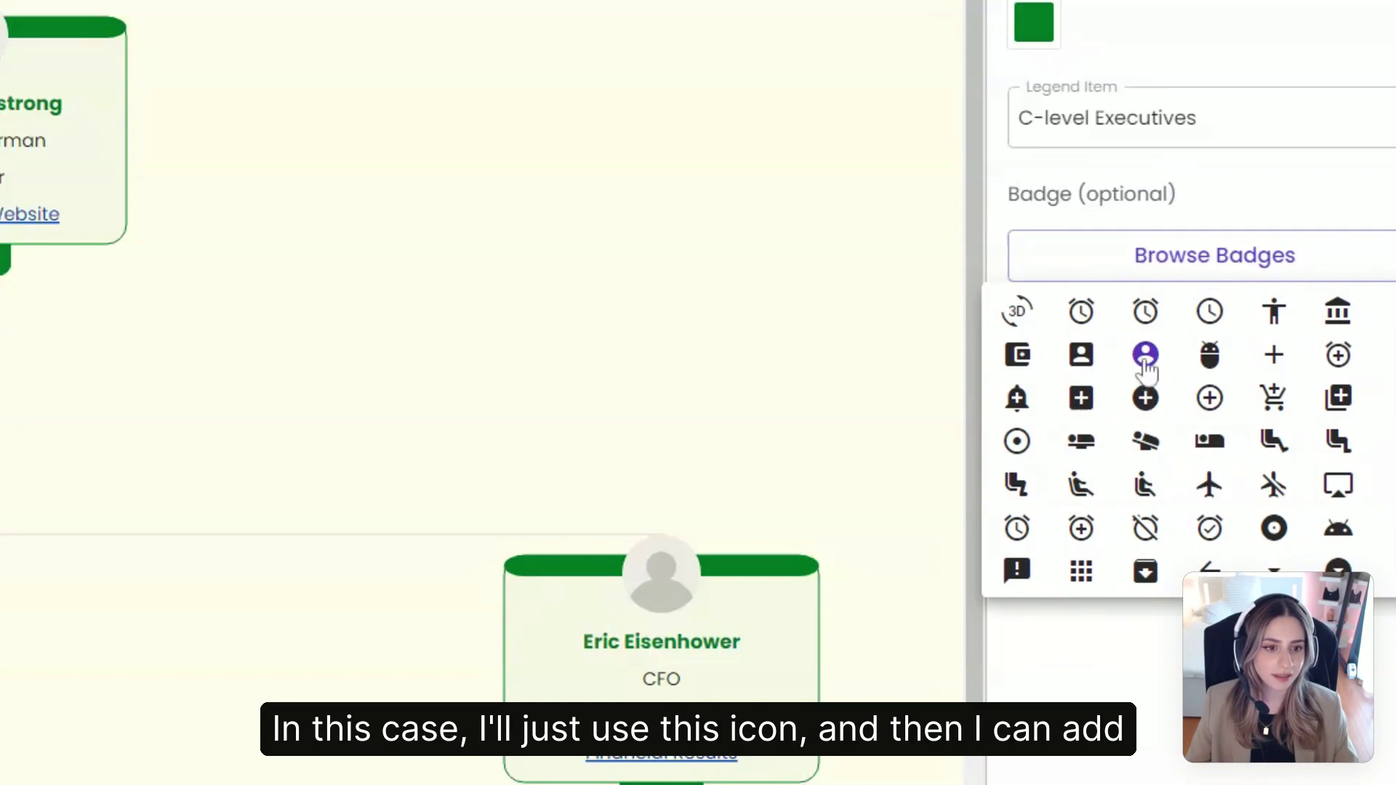
click(1146, 356)
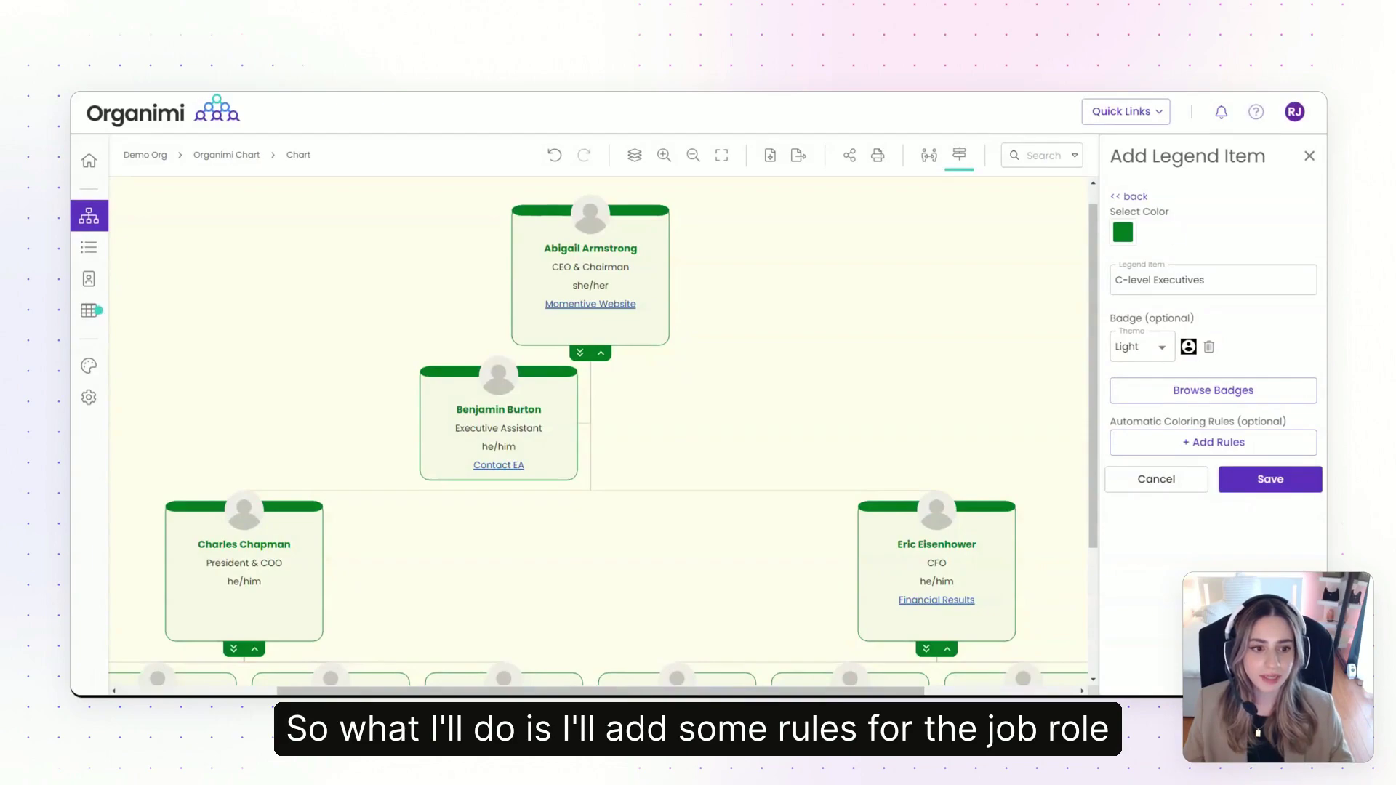
Add job-title colouring rules matching CEO, COO and CFO, and save the legend item
click(1212, 441)
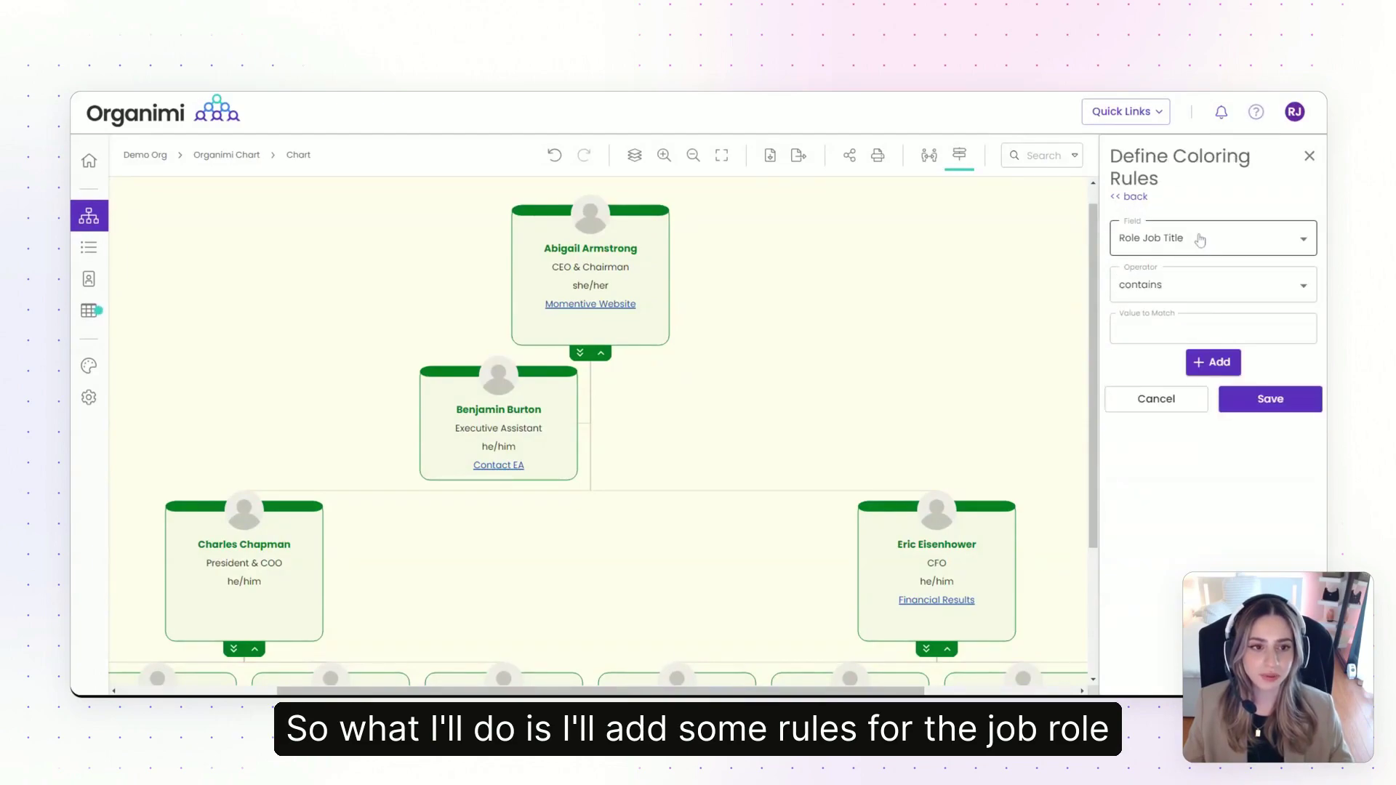
click(1192, 328)
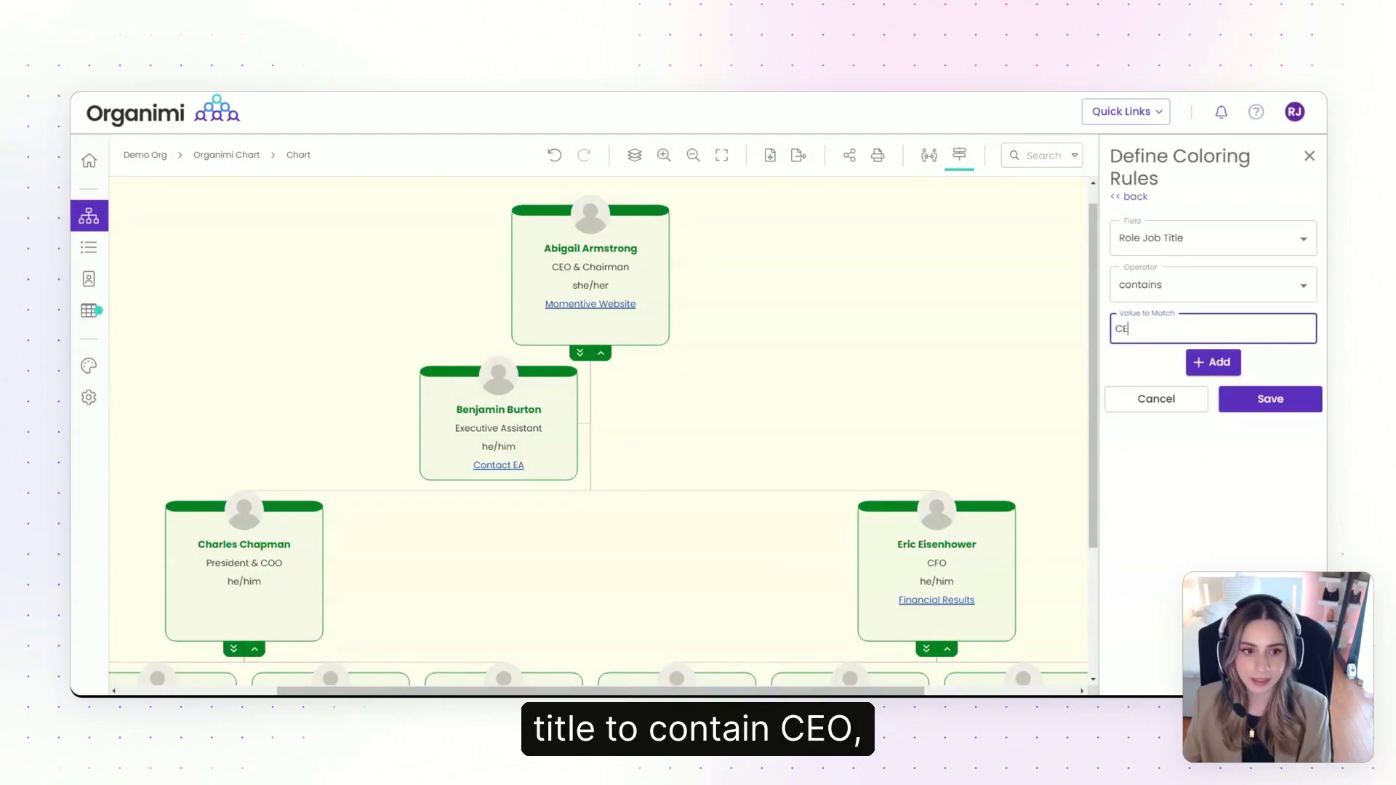
click(1212, 362)
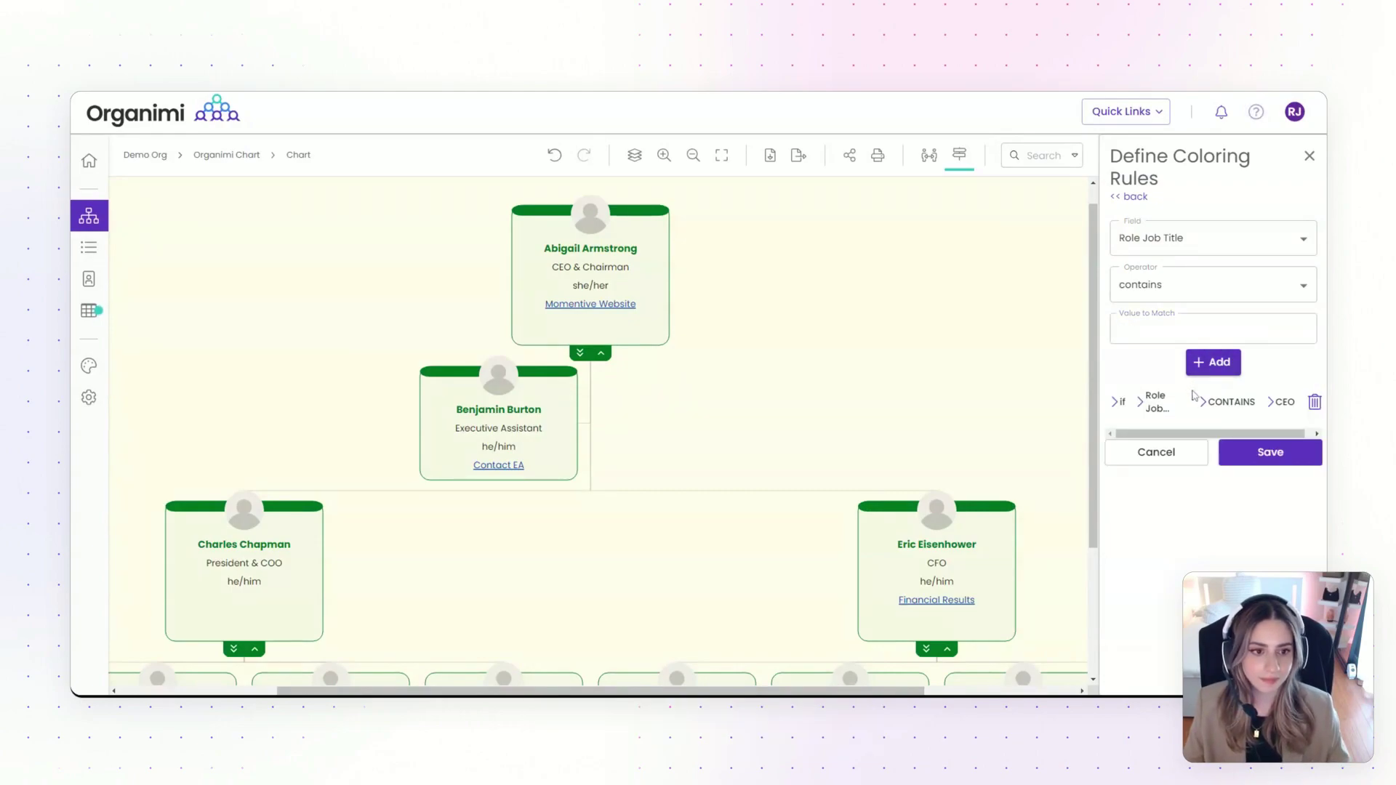
text(COO)
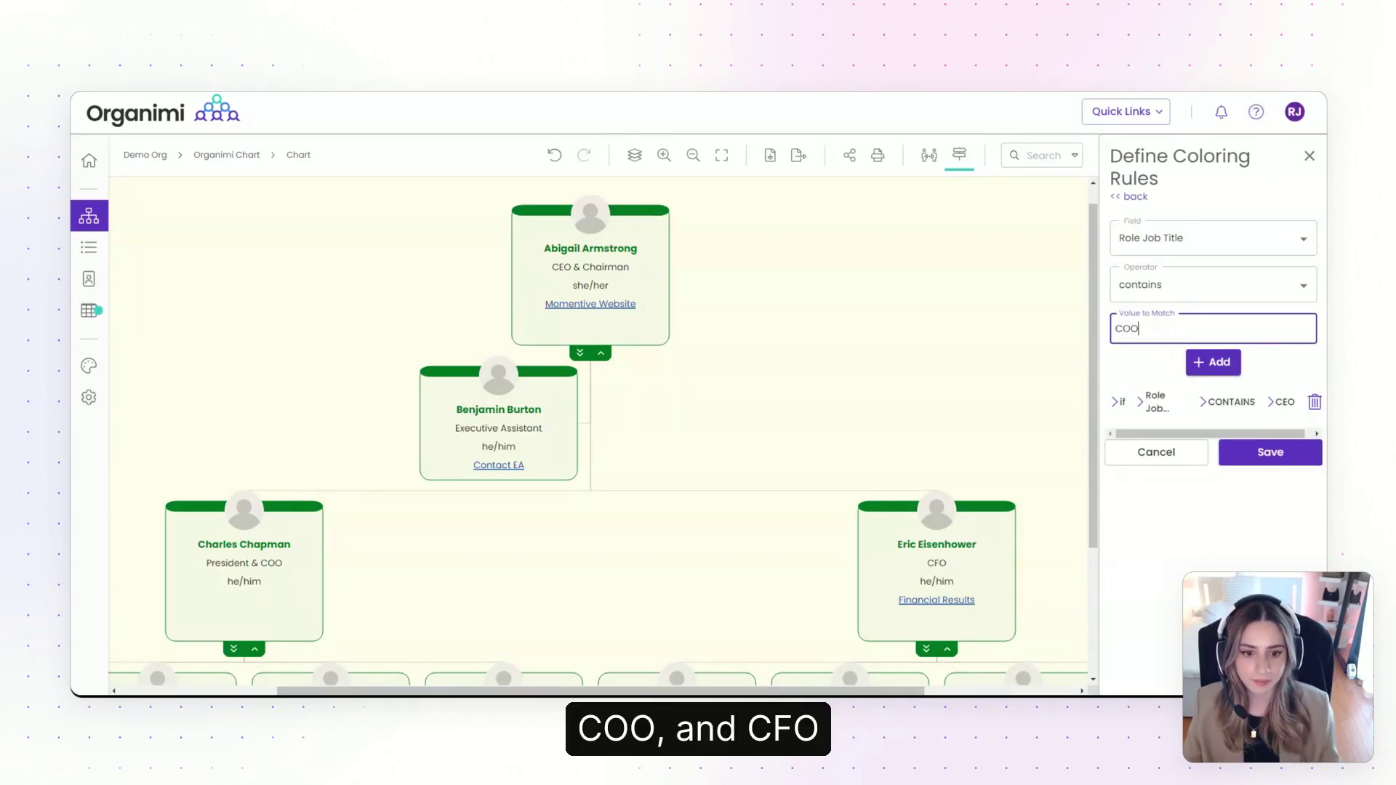
click(1208, 364)
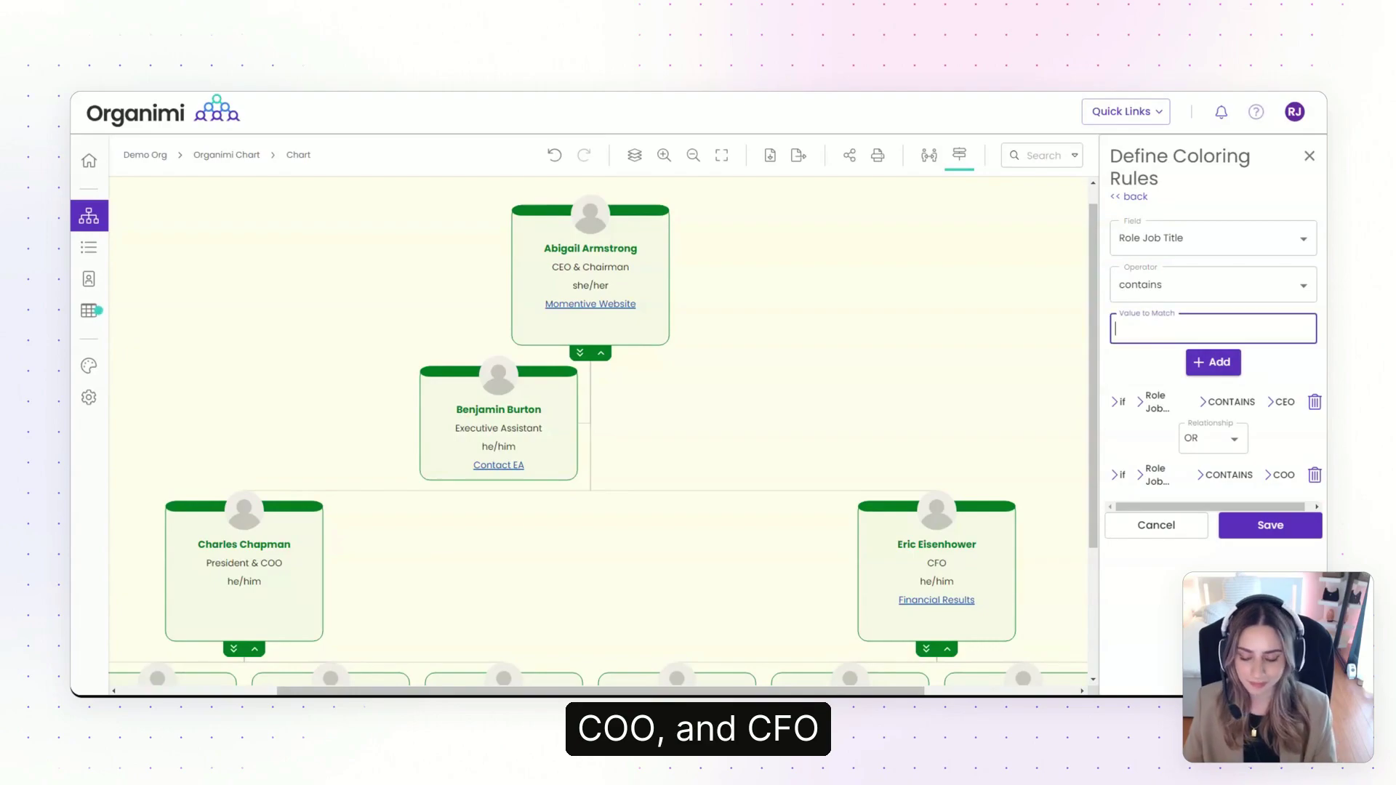
text(CFO)
click(1208, 363)
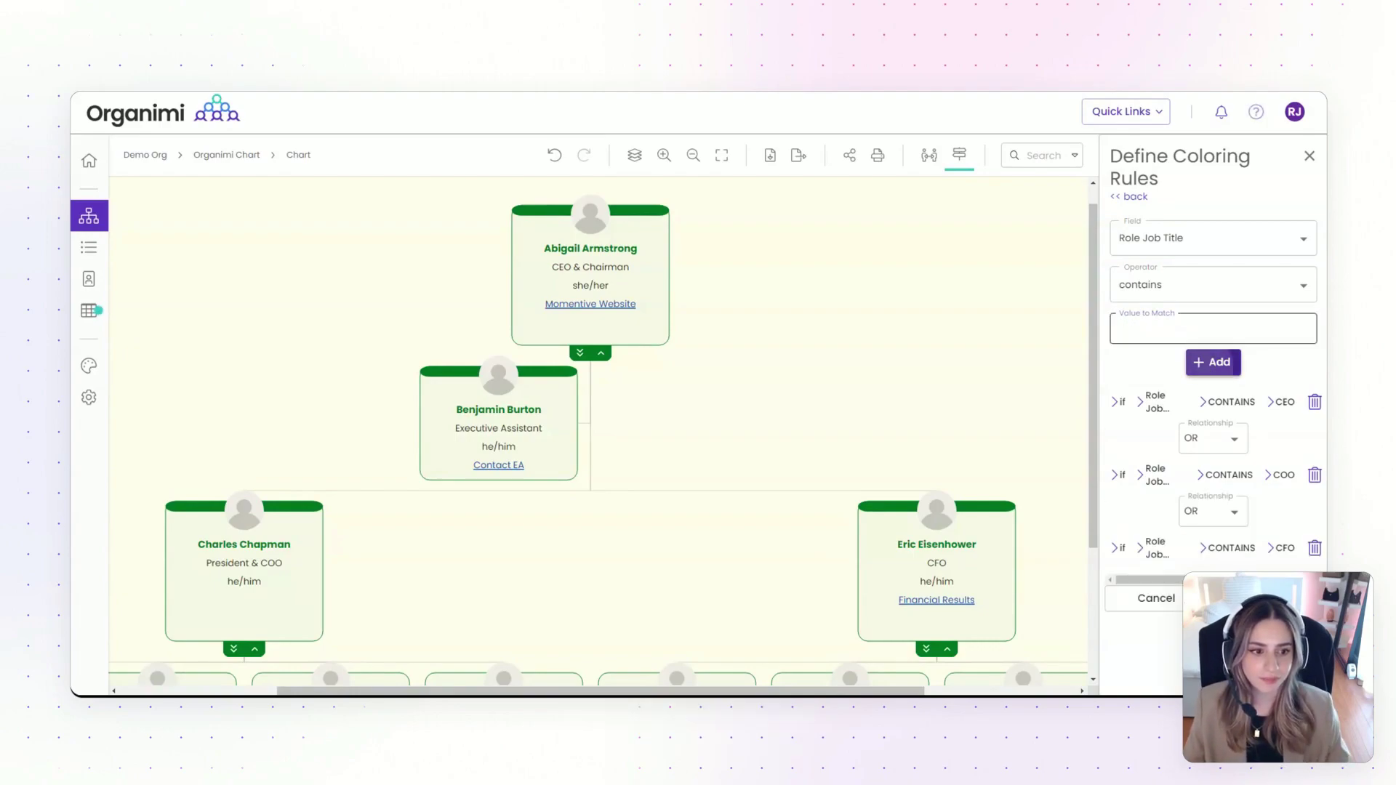
click(1270, 593)
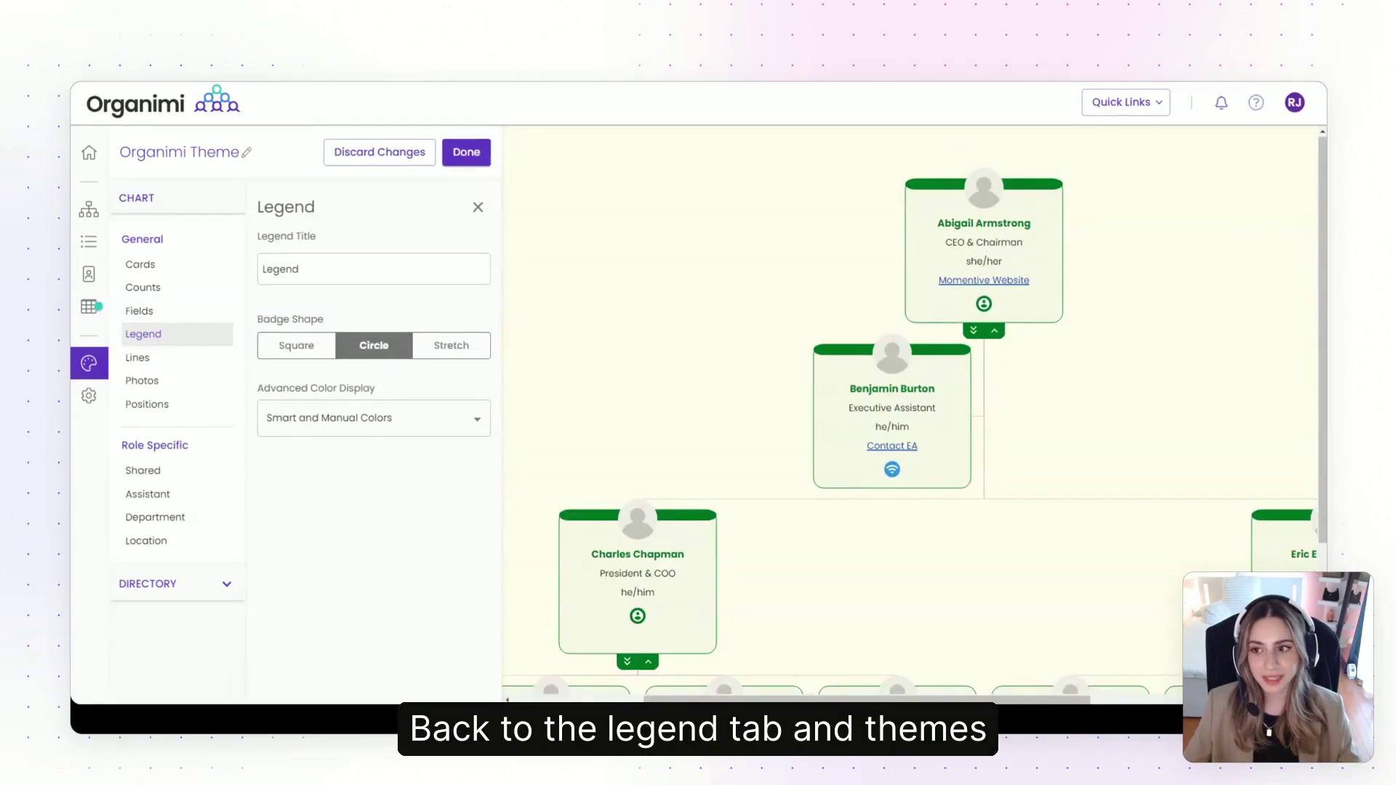
Try Square and Circle badge shapes, then settle on Stretch for legend badges
click(296, 348)
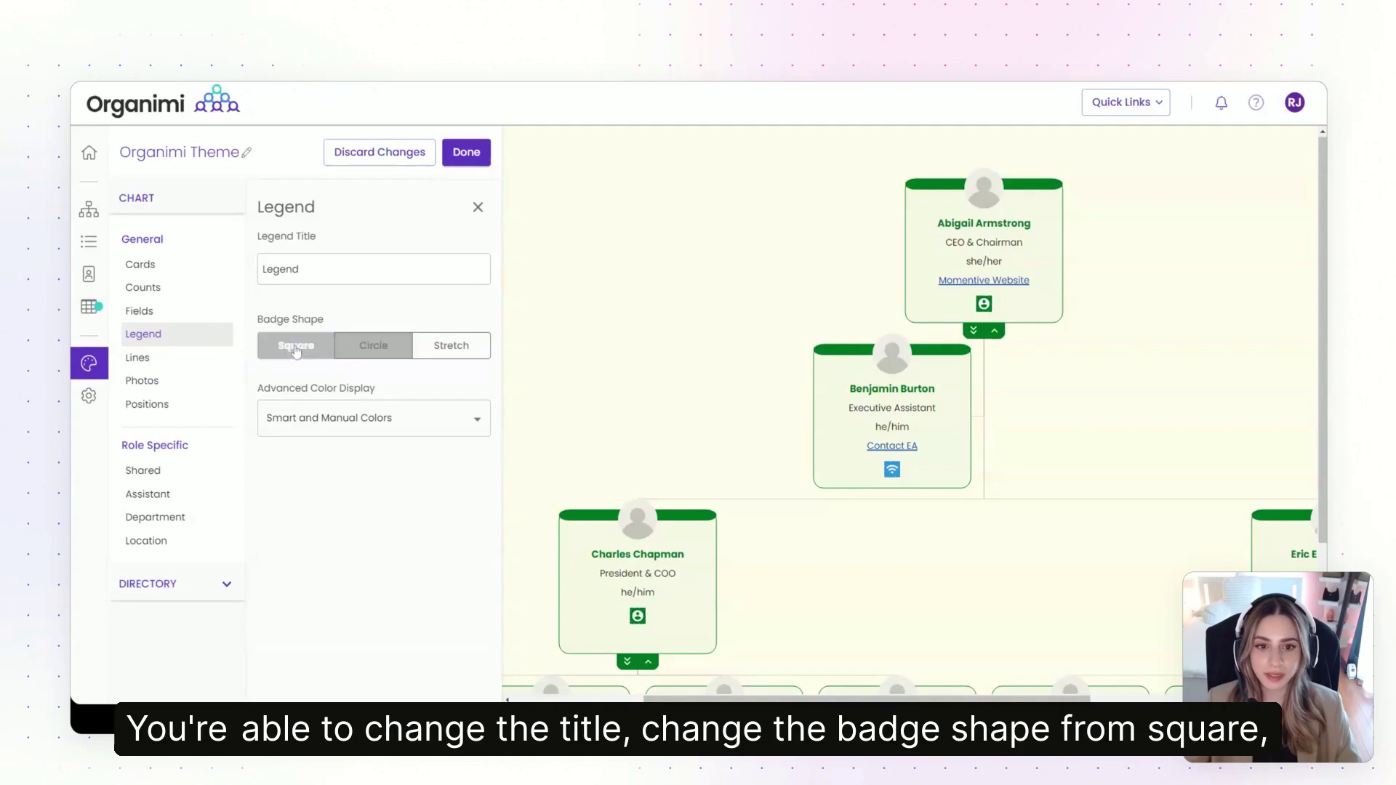
click(367, 354)
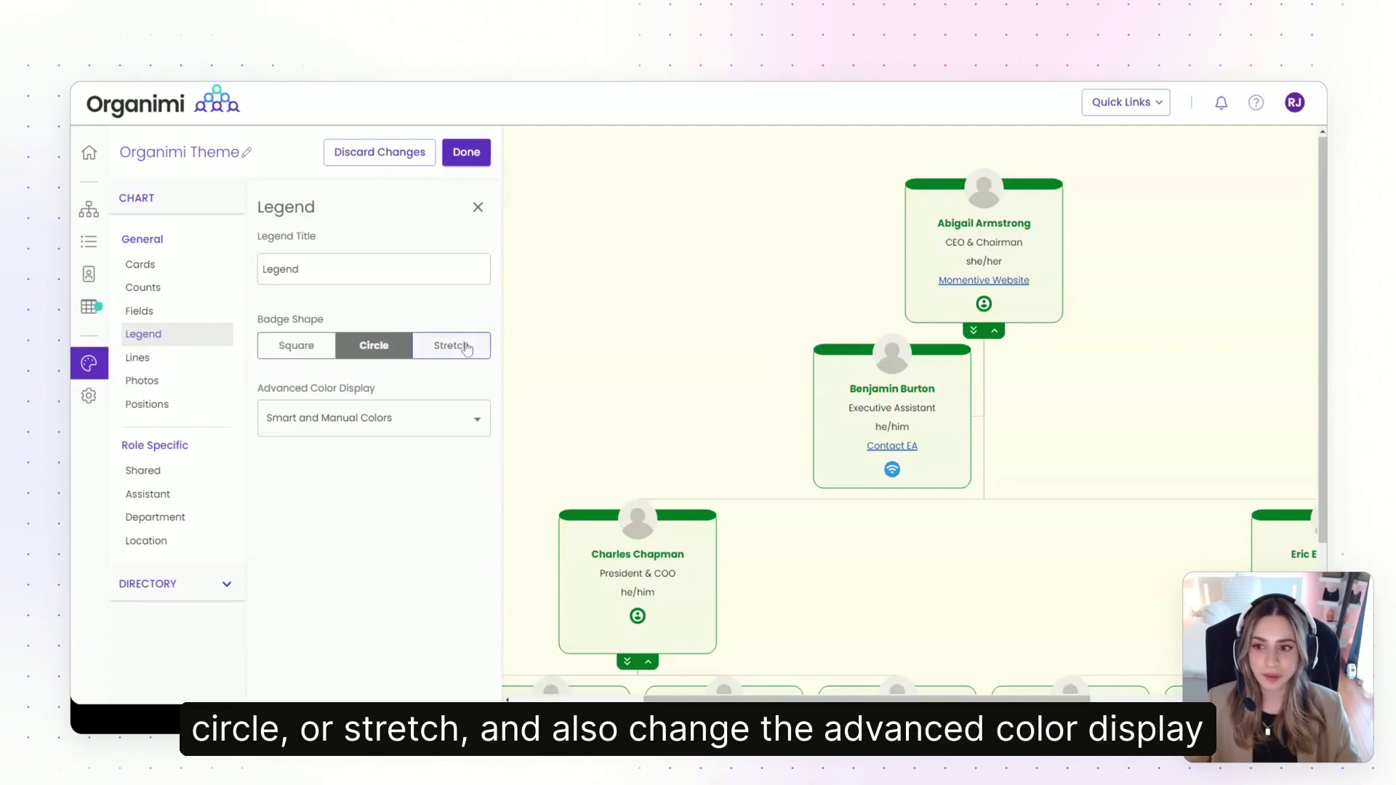
click(453, 361)
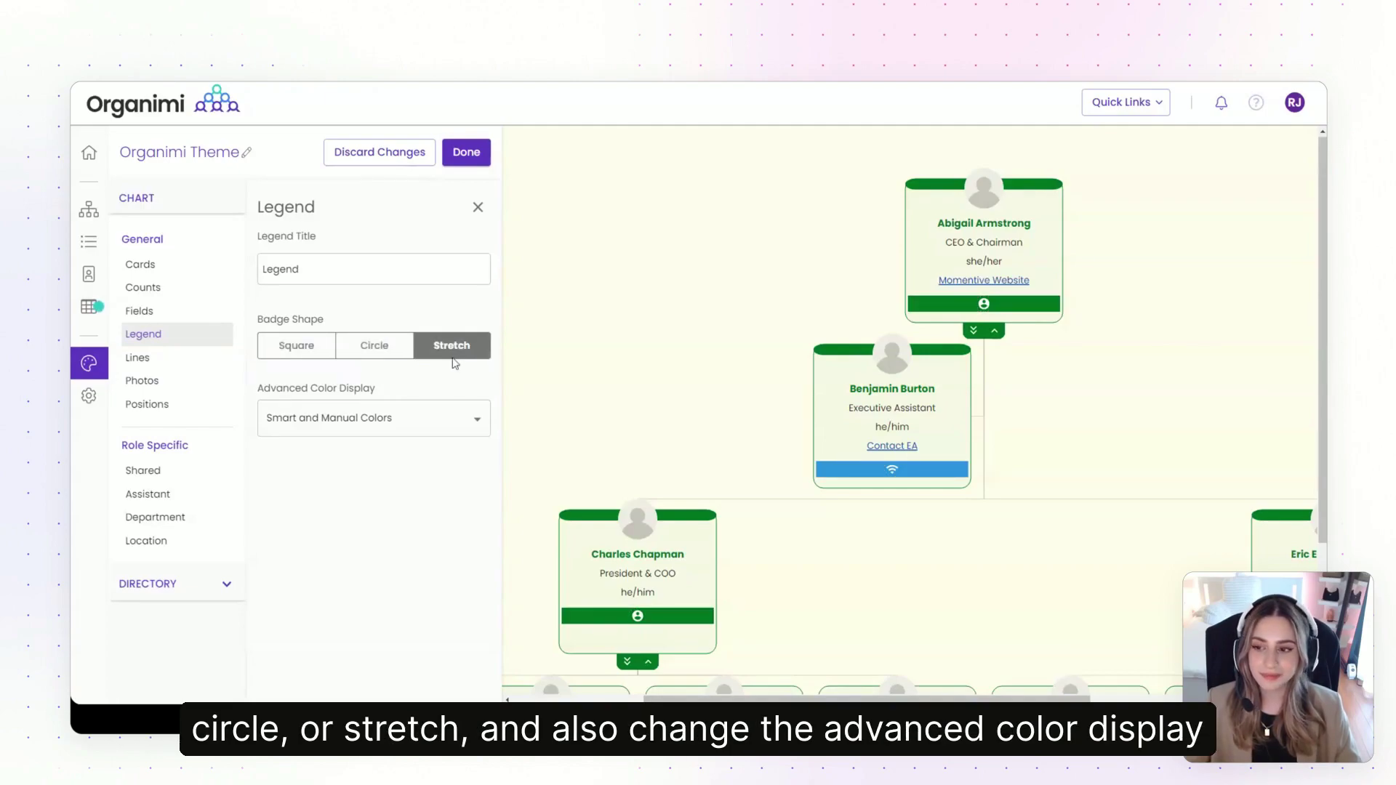
click(426, 425)
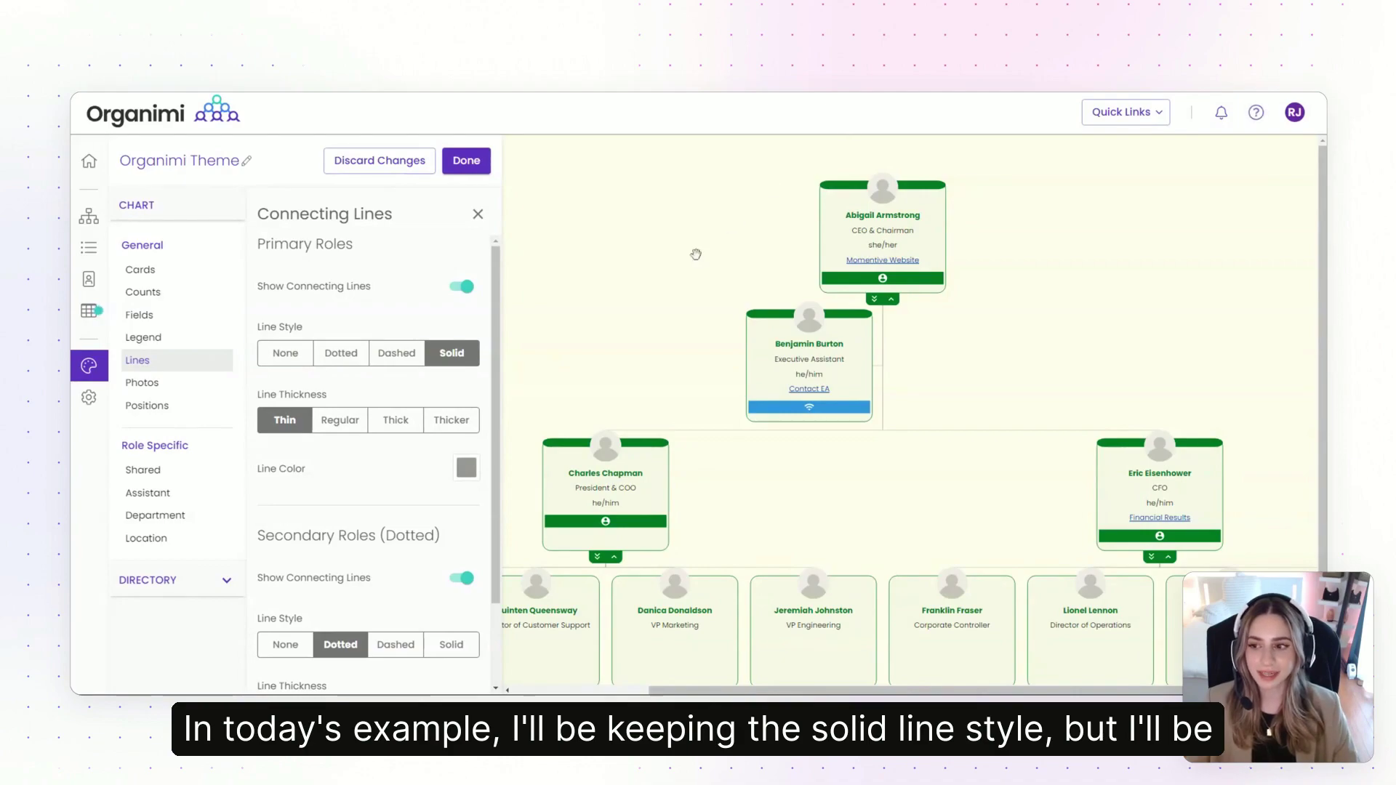
Set the theme's Line Thickness to Thick and the Line Color to the blue custom colour
click(397, 422)
click(469, 473)
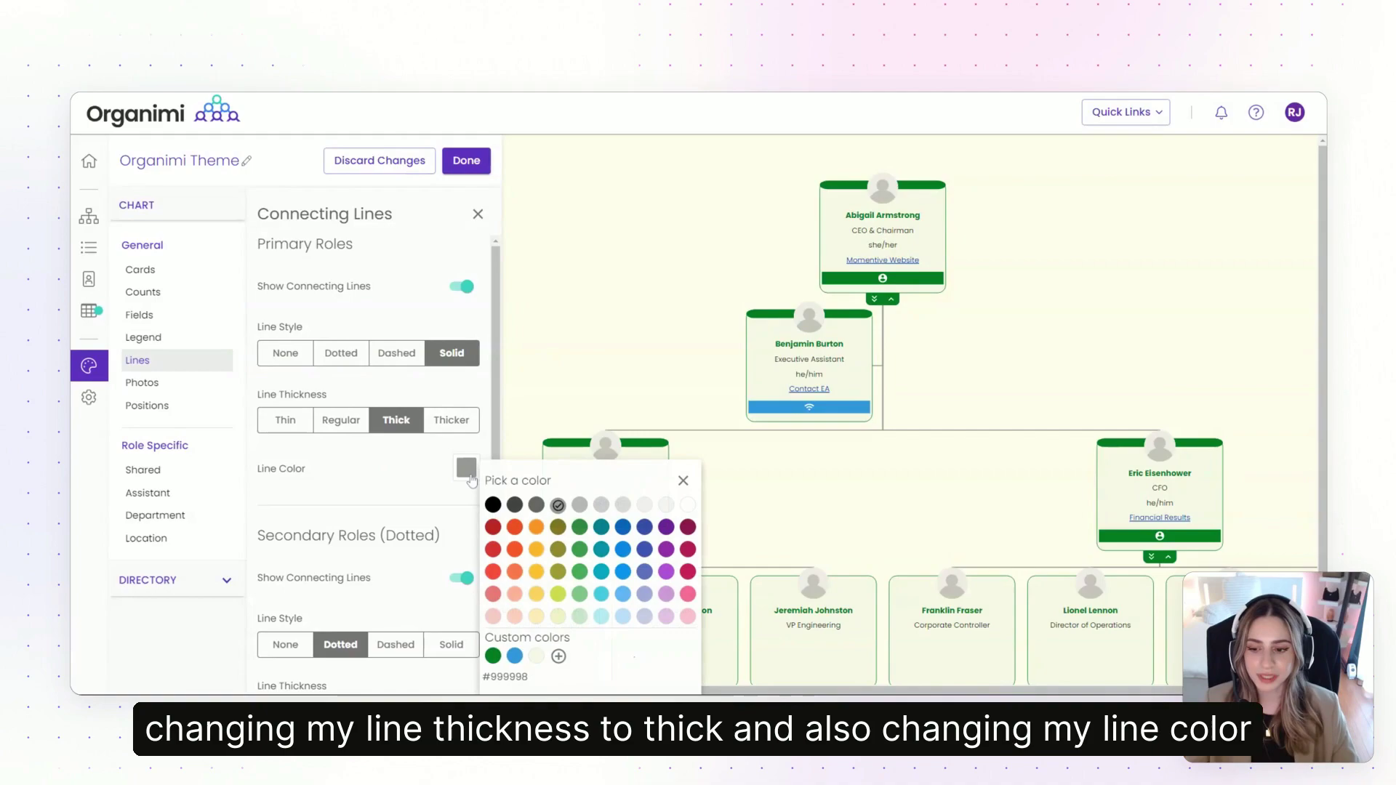
click(515, 656)
click(379, 471)
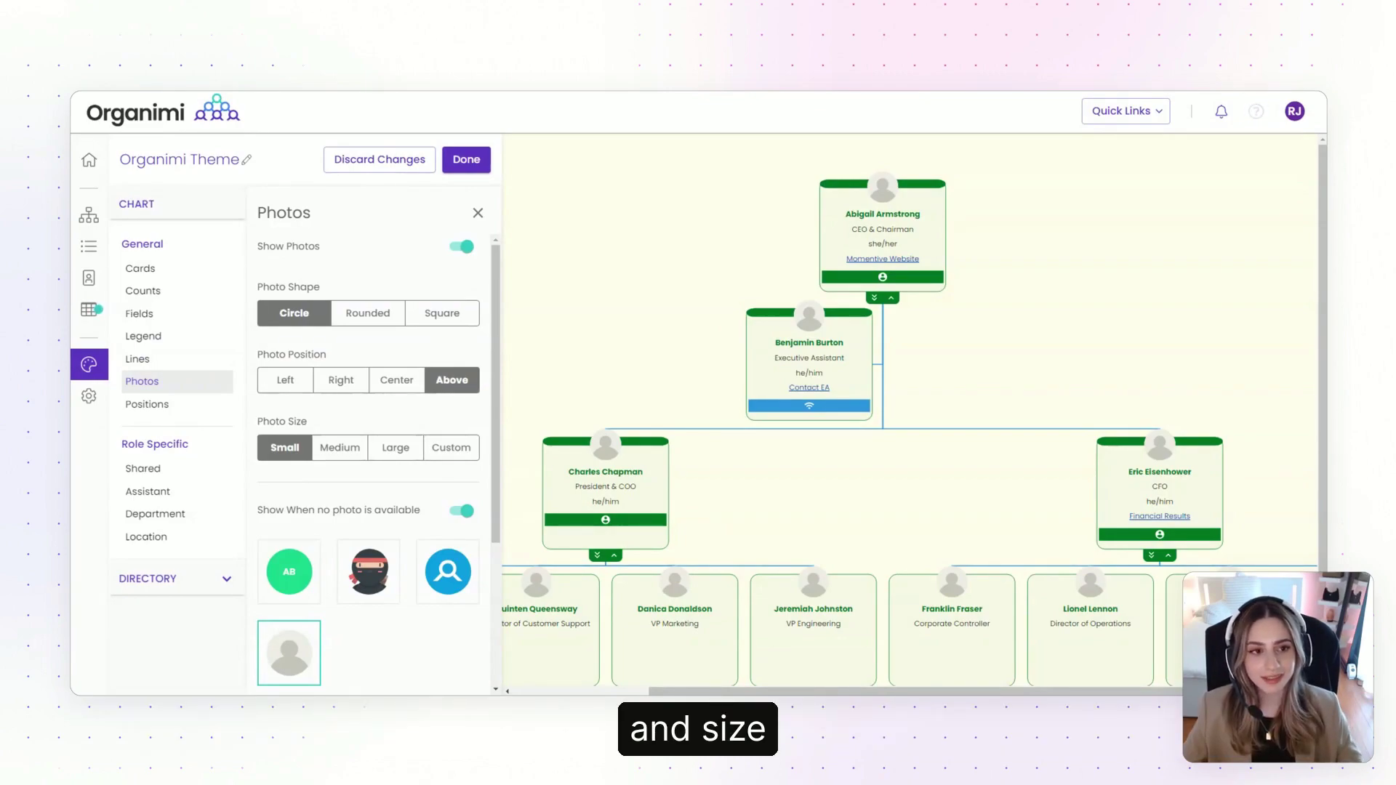
Re-enable Show Photos and use the AB initials tile with Center position and Medium size
click(466, 250)
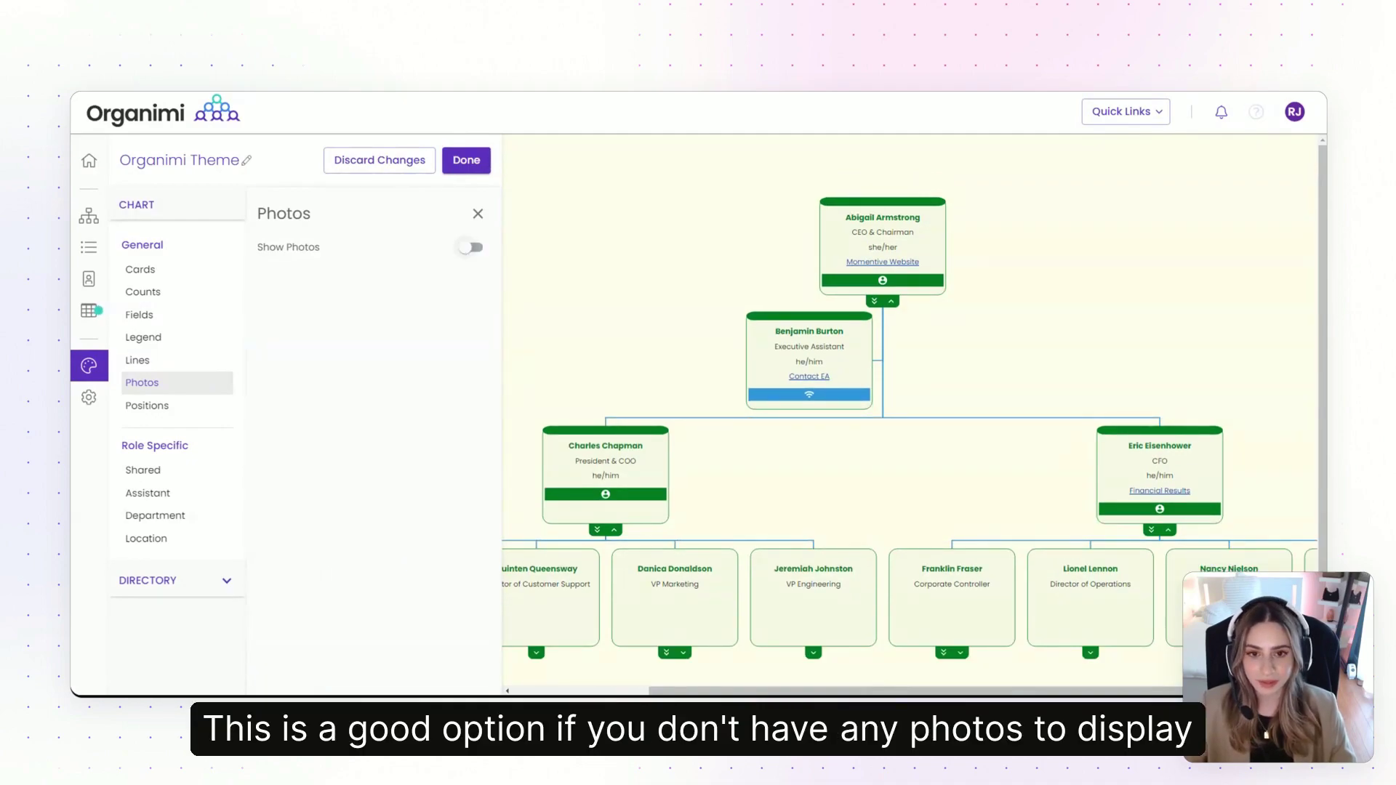
click(466, 251)
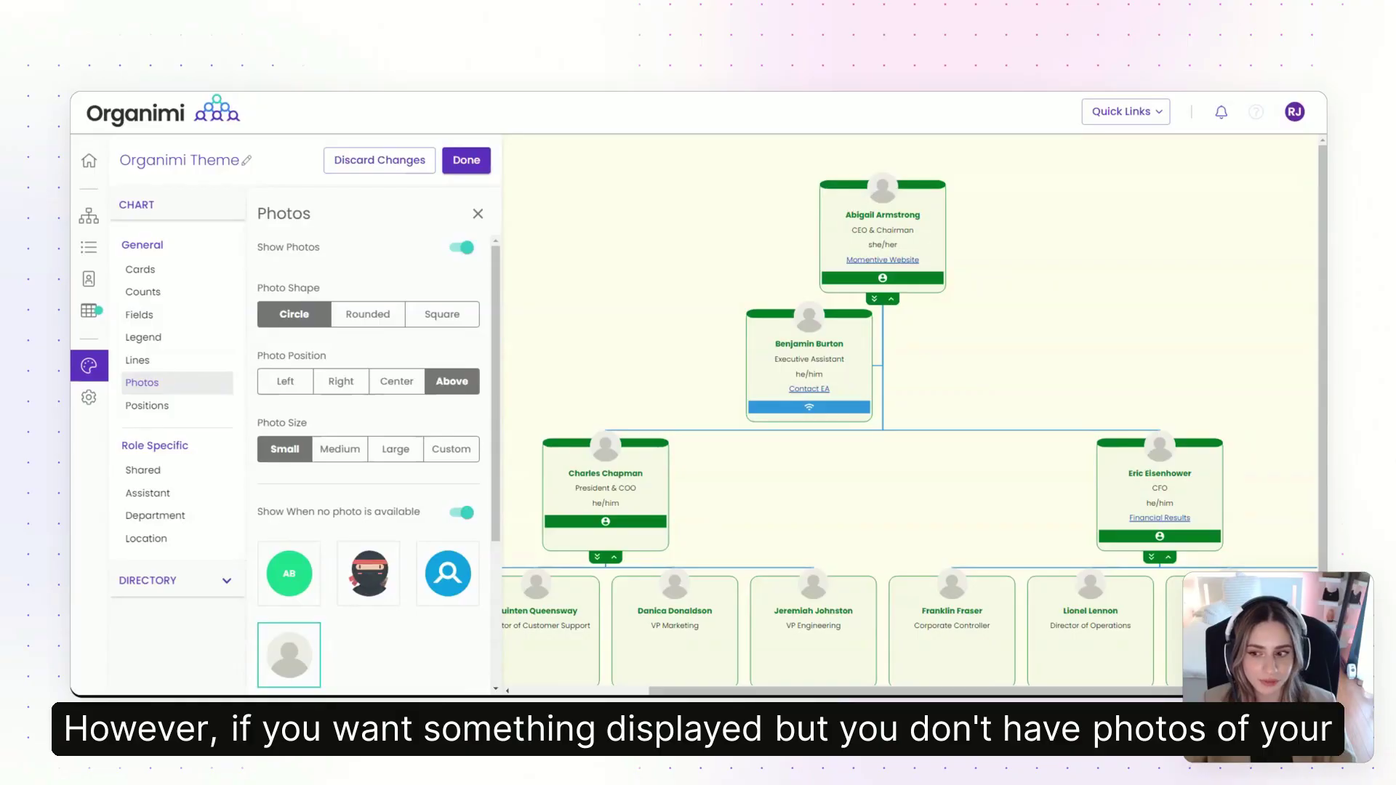
click(308, 568)
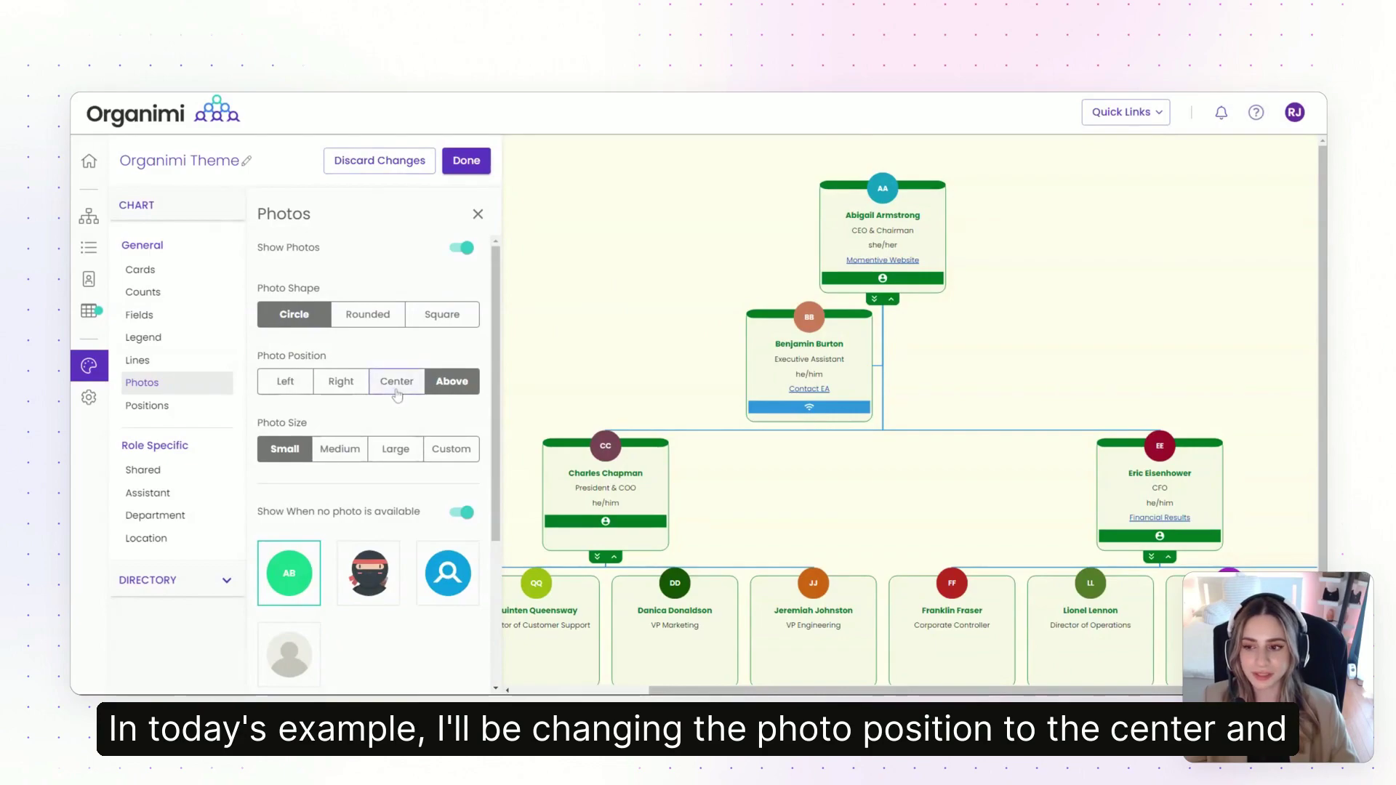
click(397, 382)
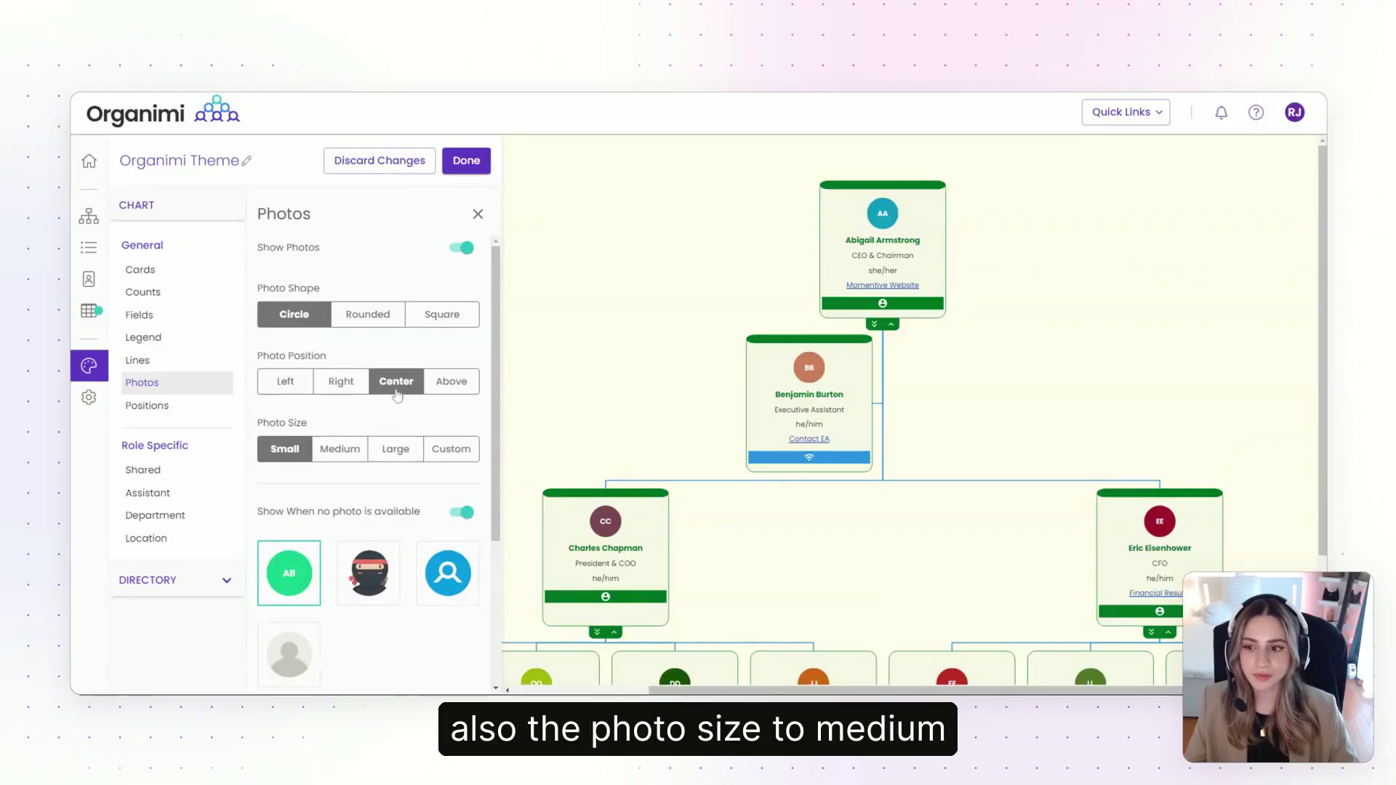
click(338, 449)
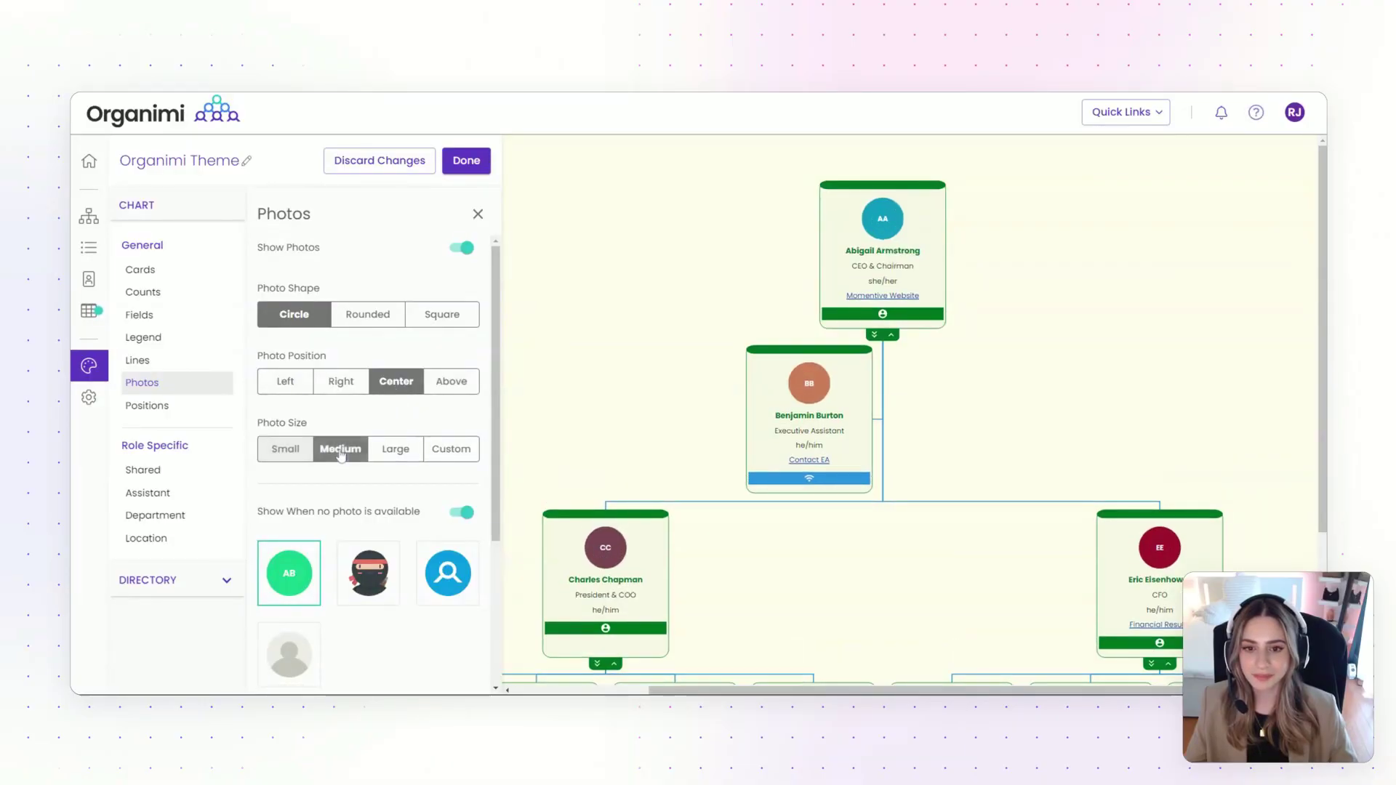
scroll(338, 448, down, 2)
scroll(369, 466, down, 2)
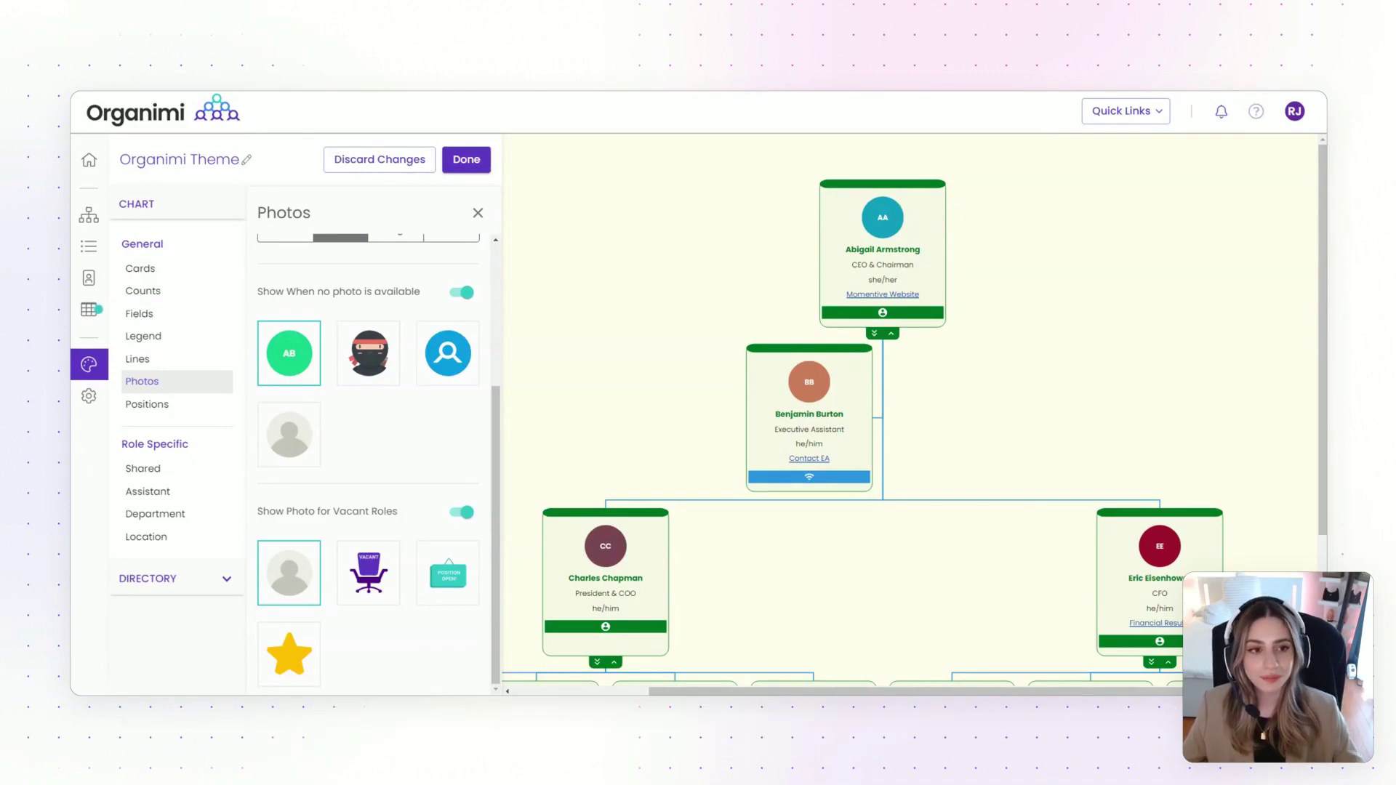
Open the Positions sorting and stacking settings in the theme sidebar
click(146, 404)
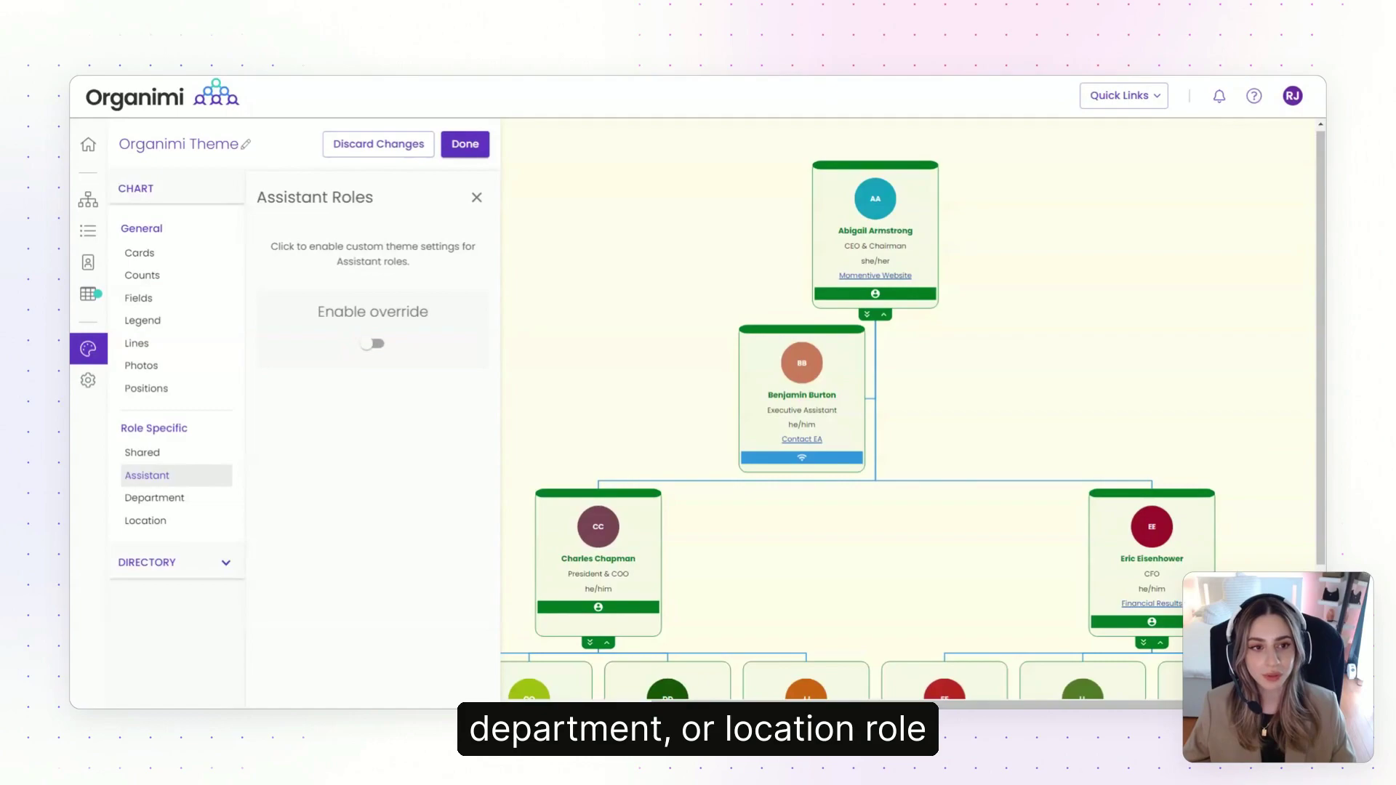
Enable the Assistant Roles override and give assistants the blue avatar placeholder
mouse_move(772, 420)
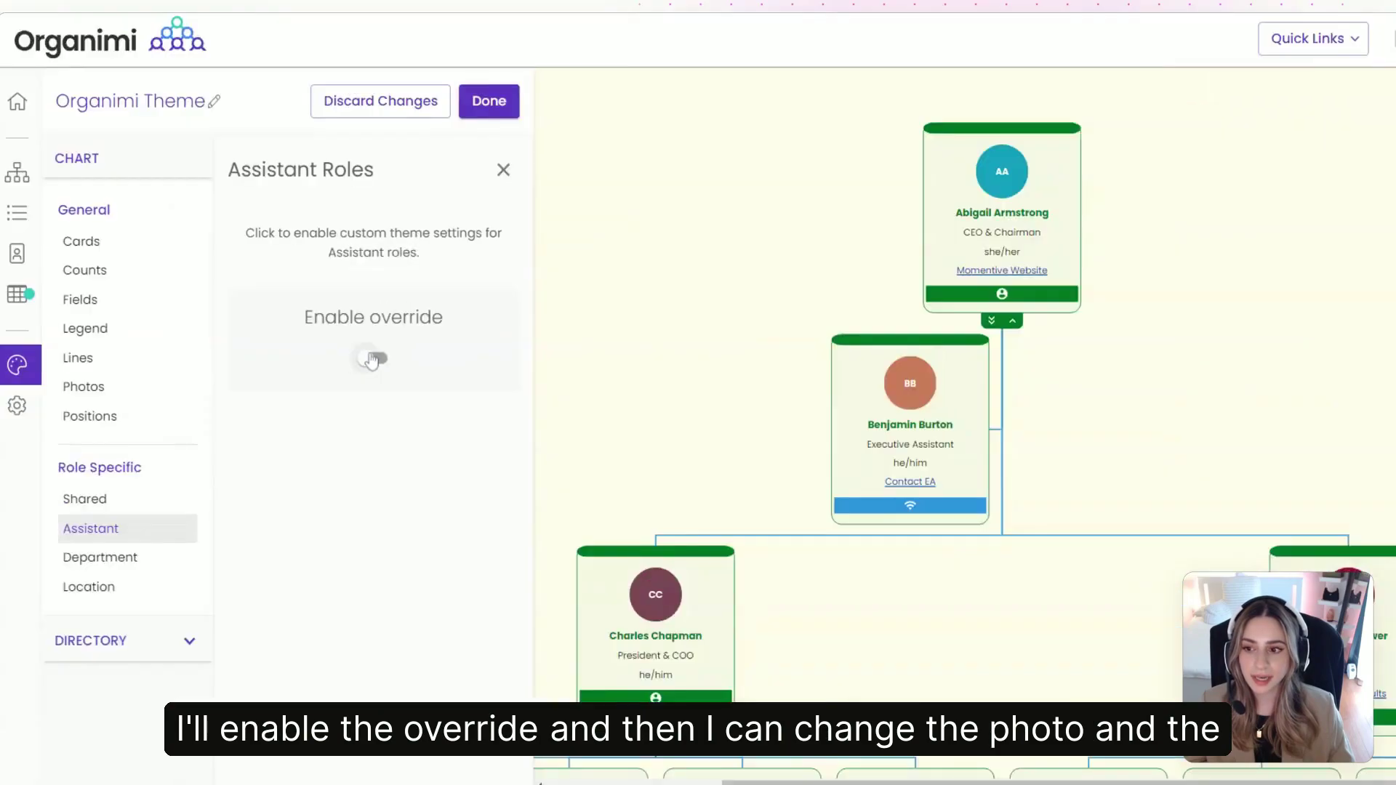
click(370, 361)
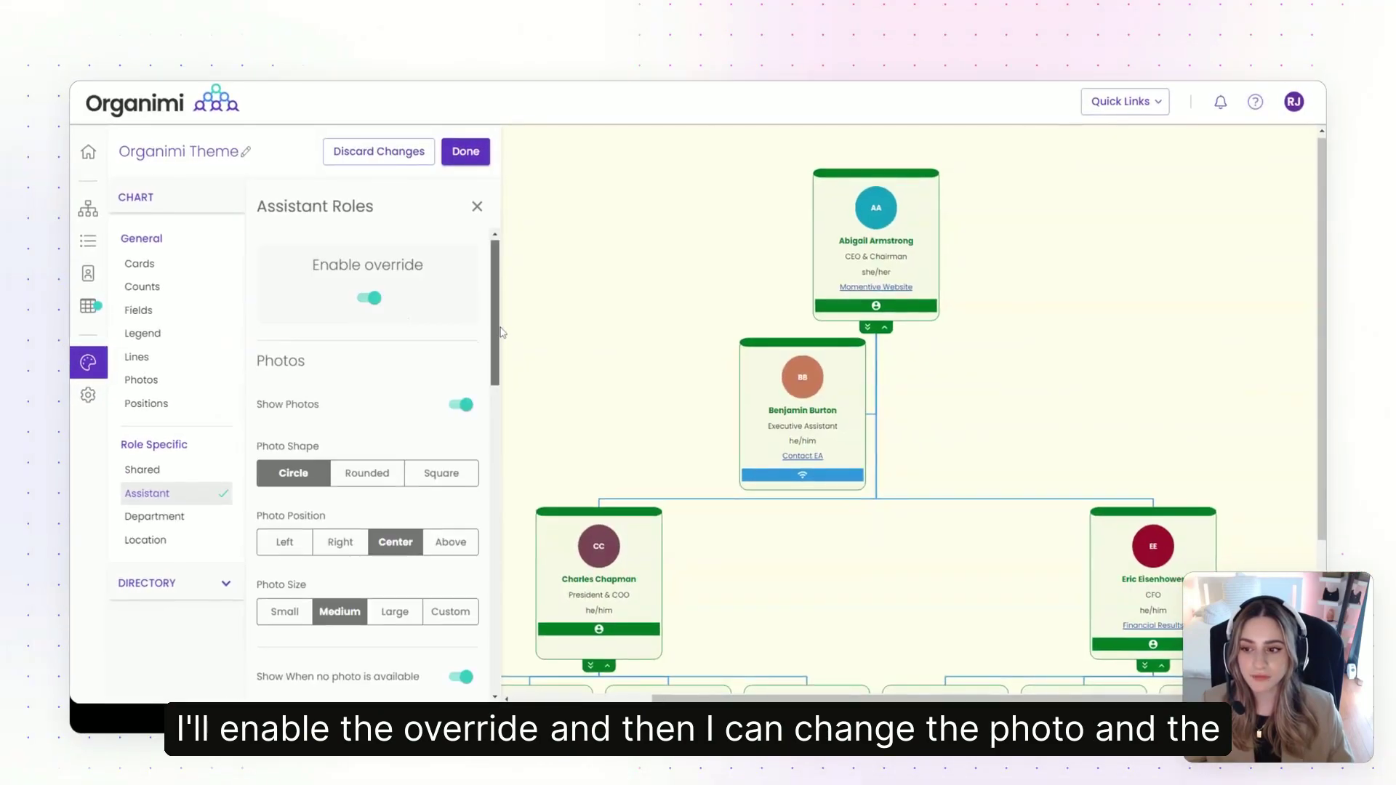
scroll(500, 333, down, 4)
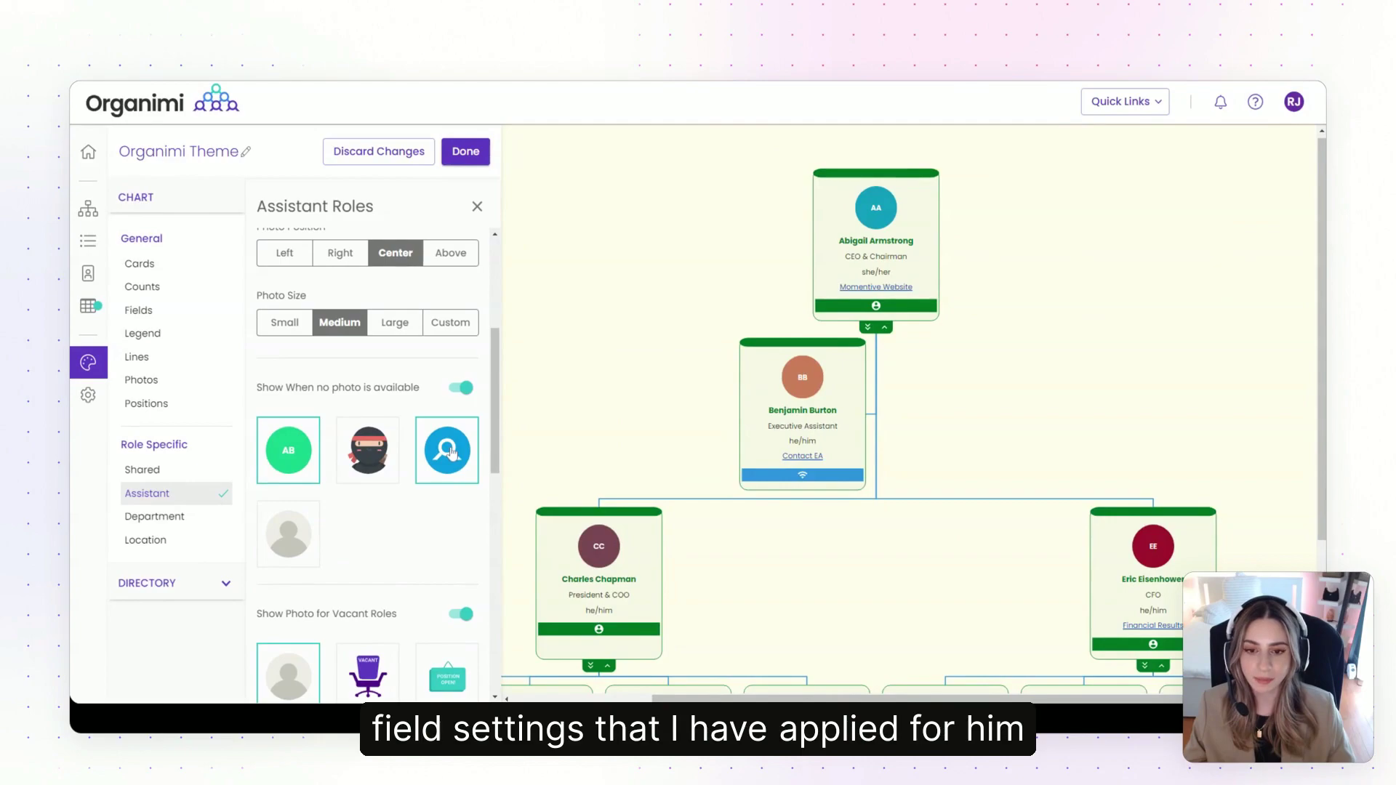
click(451, 452)
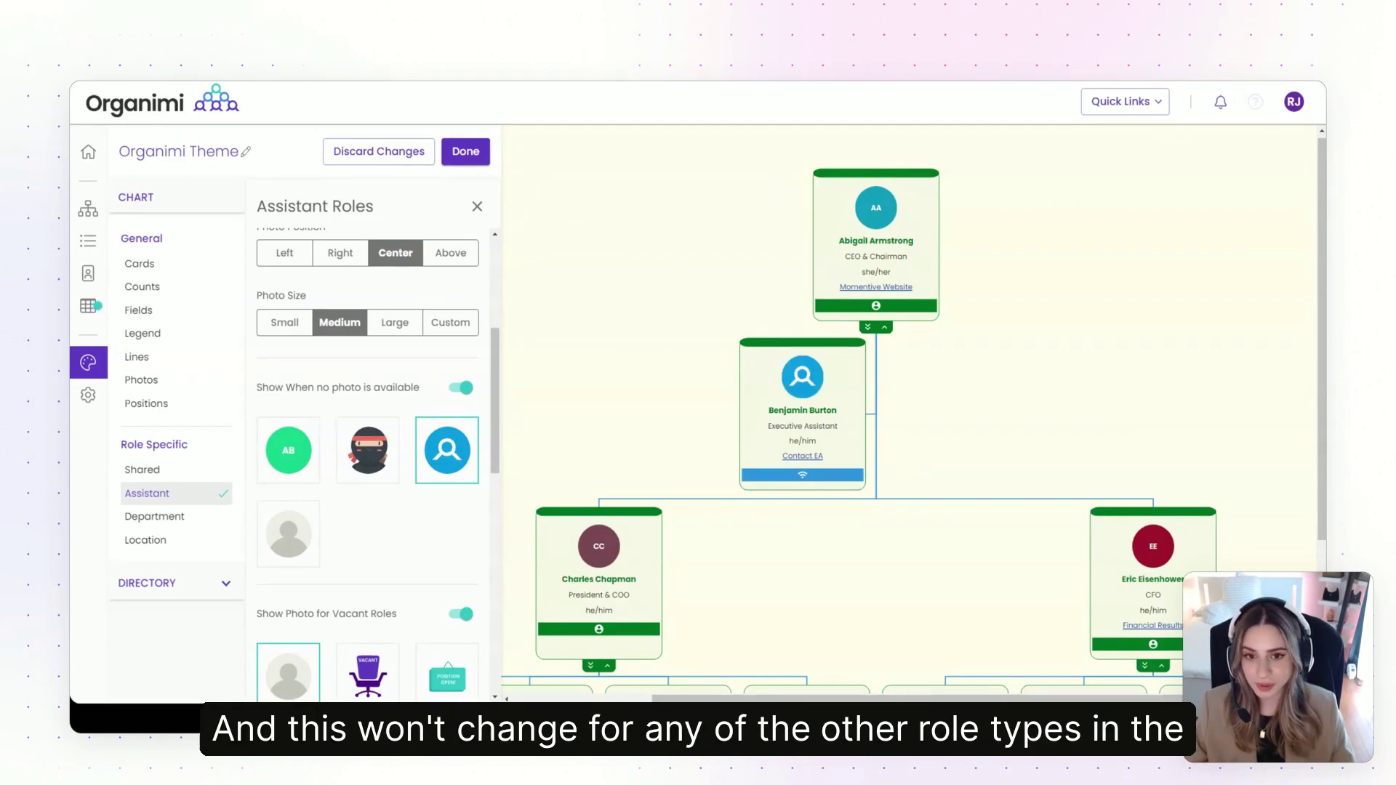
Set the assistant Name field's text colour to black
scroll(497, 411, down, 1)
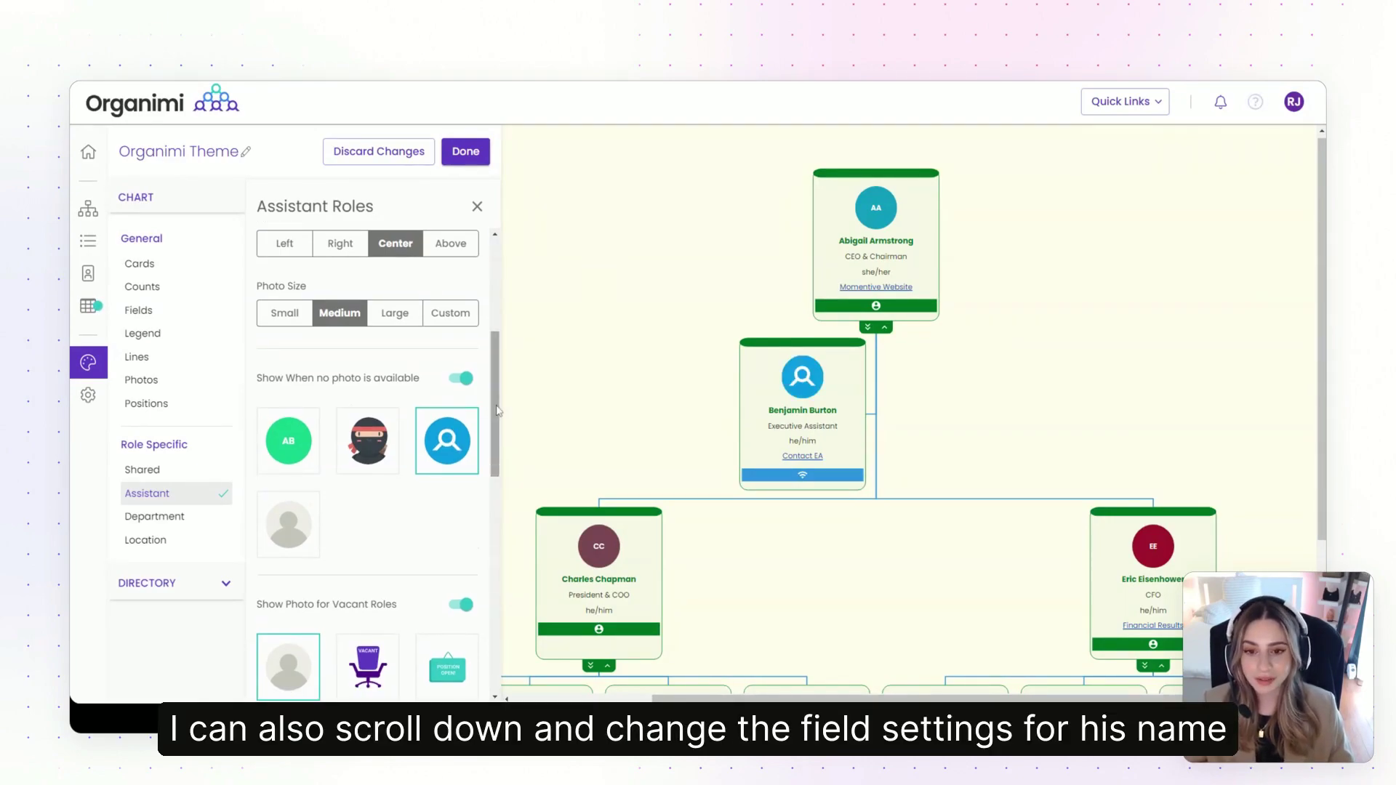
scroll(498, 411, down, 5)
click(458, 414)
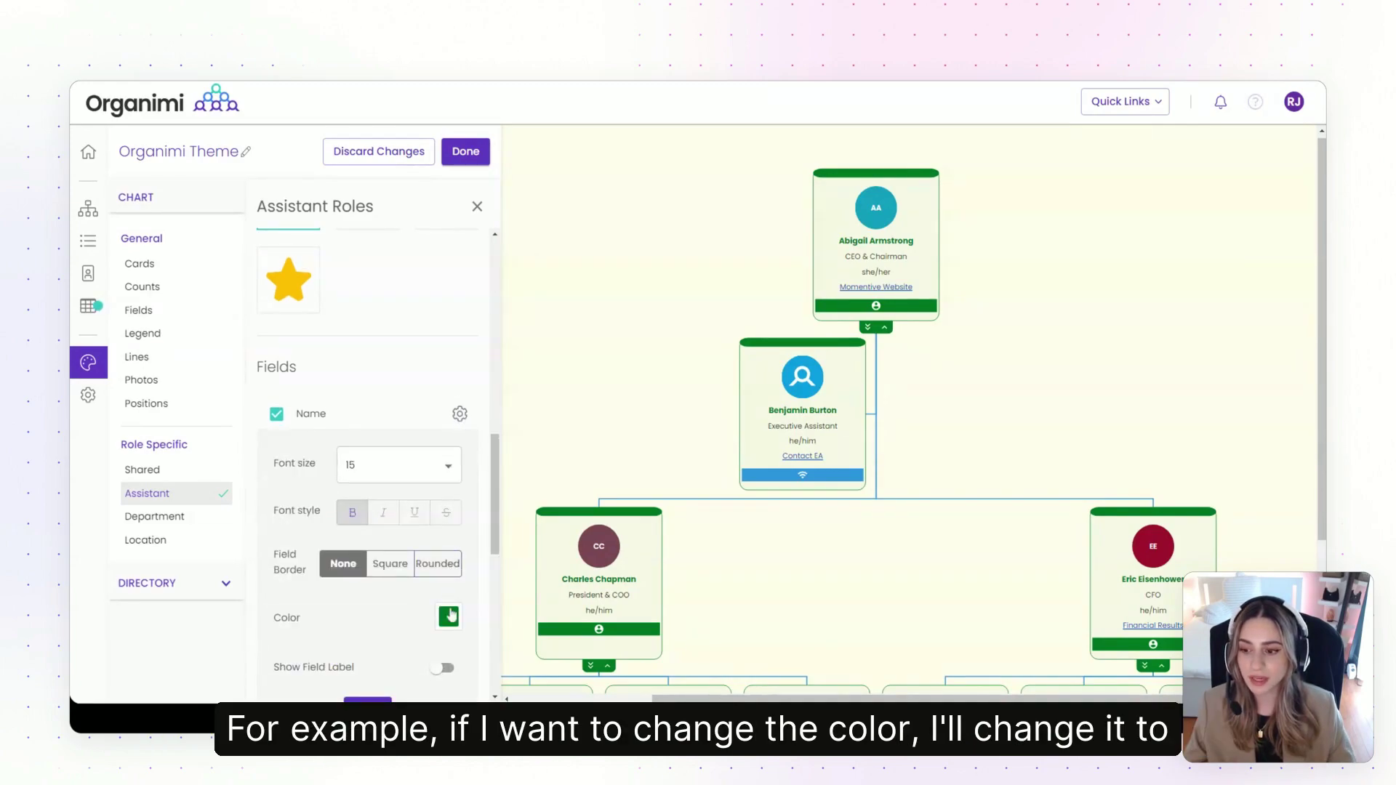
click(450, 616)
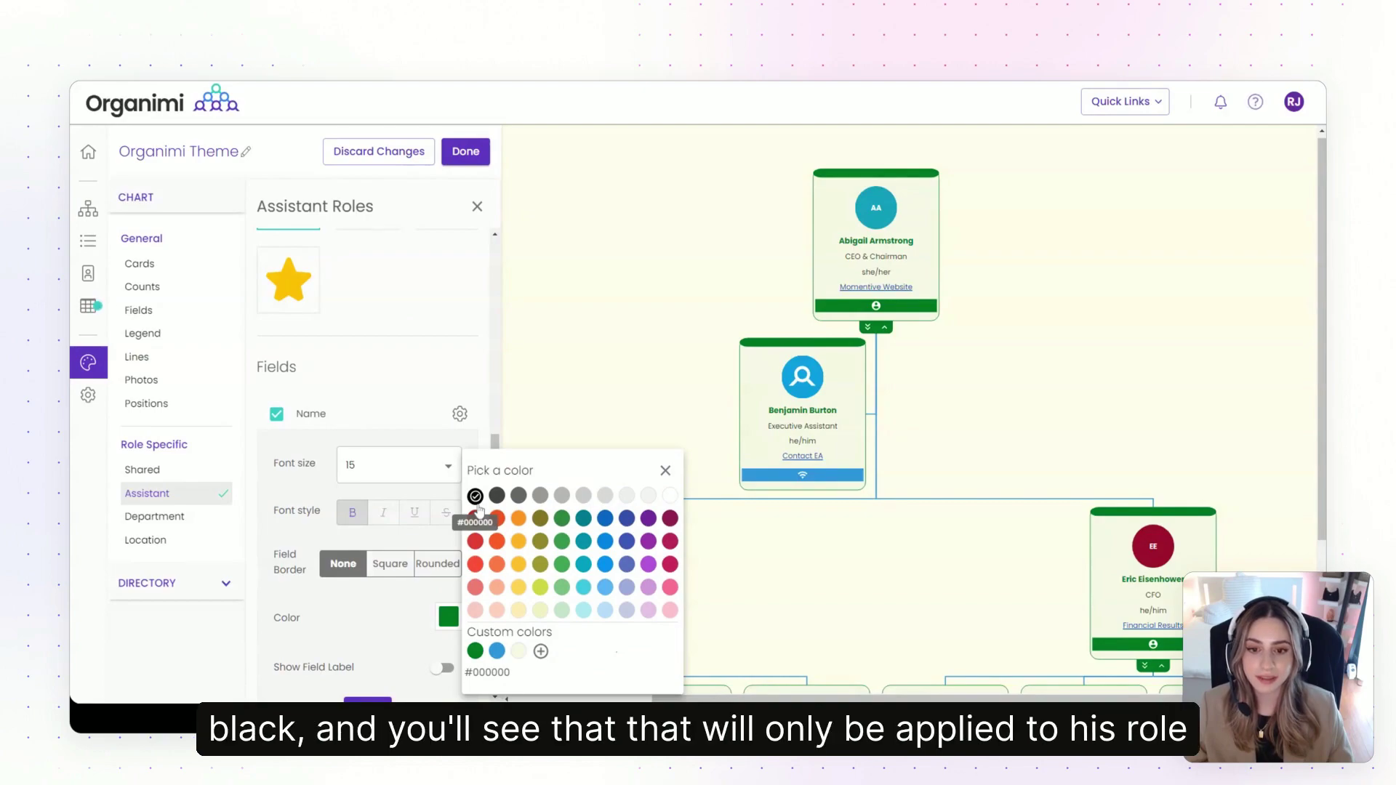
click(475, 496)
scroll(451, 567, down, 2)
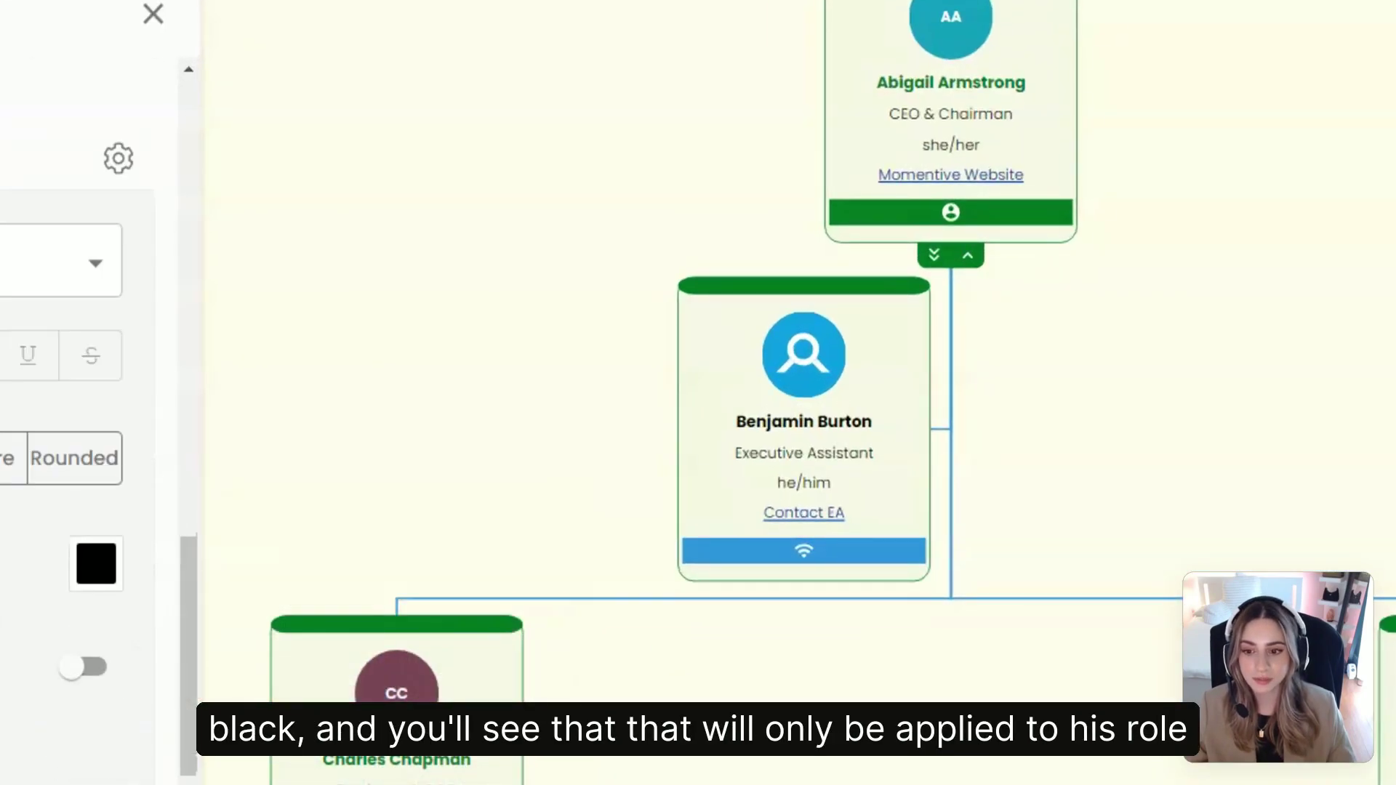
key(Escape)
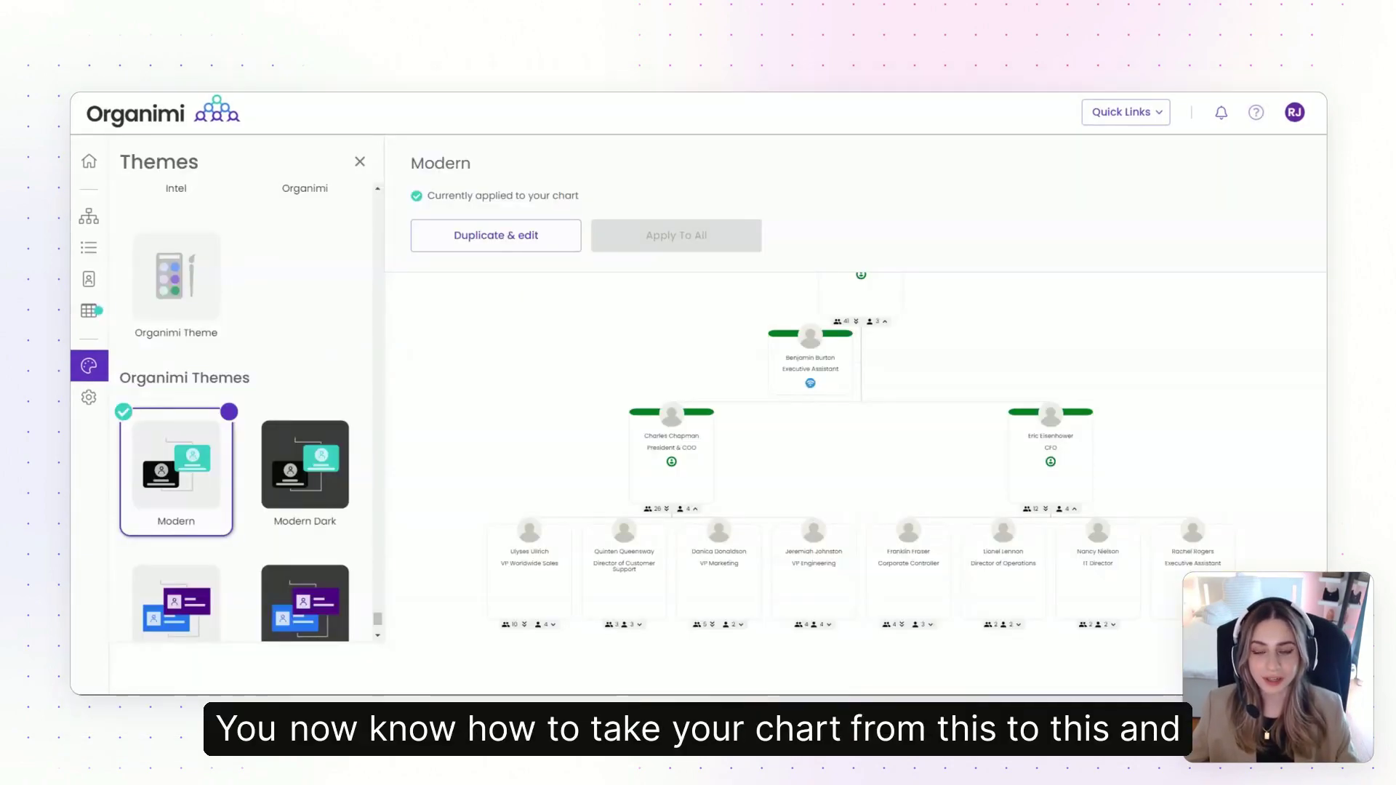
Apply the Organimi Theme card from the Themes panel to the chart
click(196, 315)
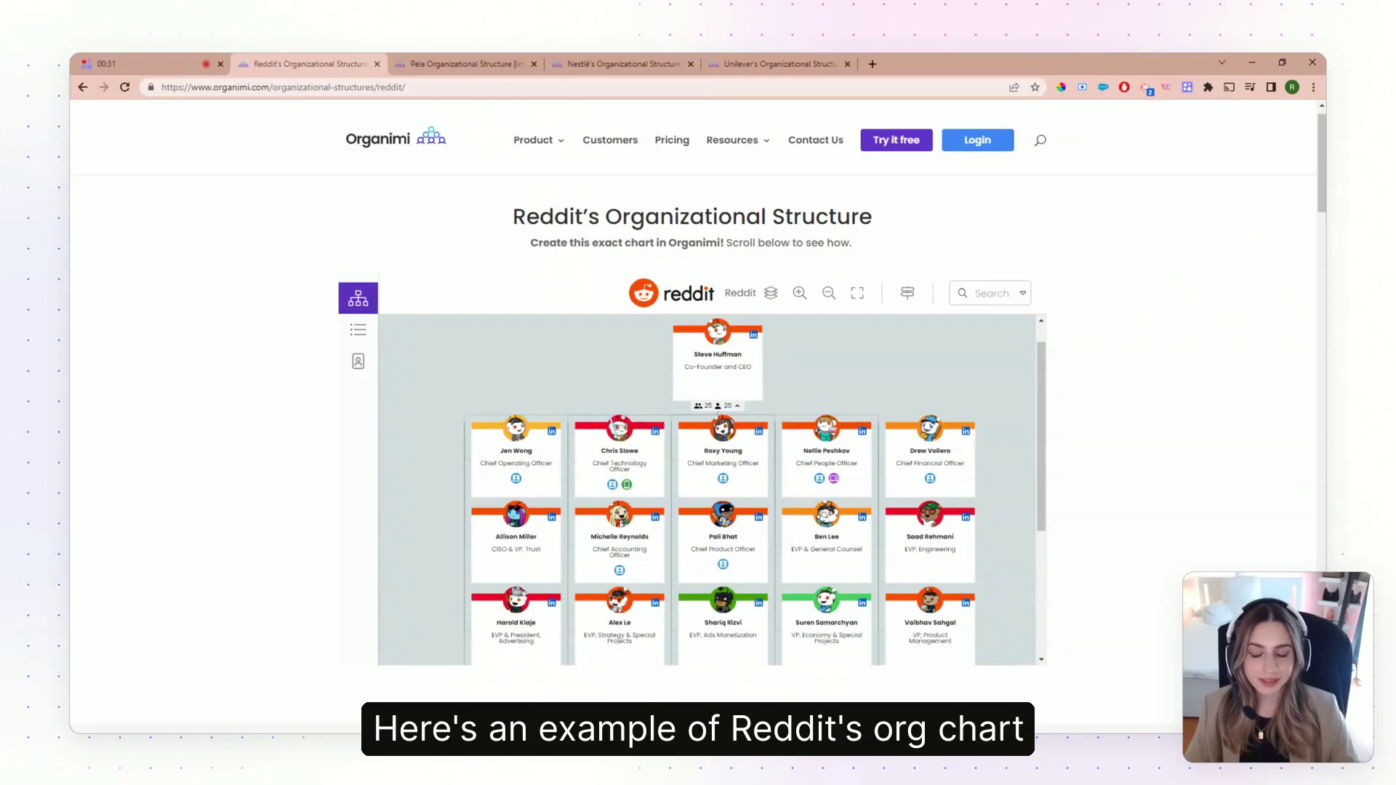
Switch to the Pela Organizational Structure tab in Chrome
click(426, 58)
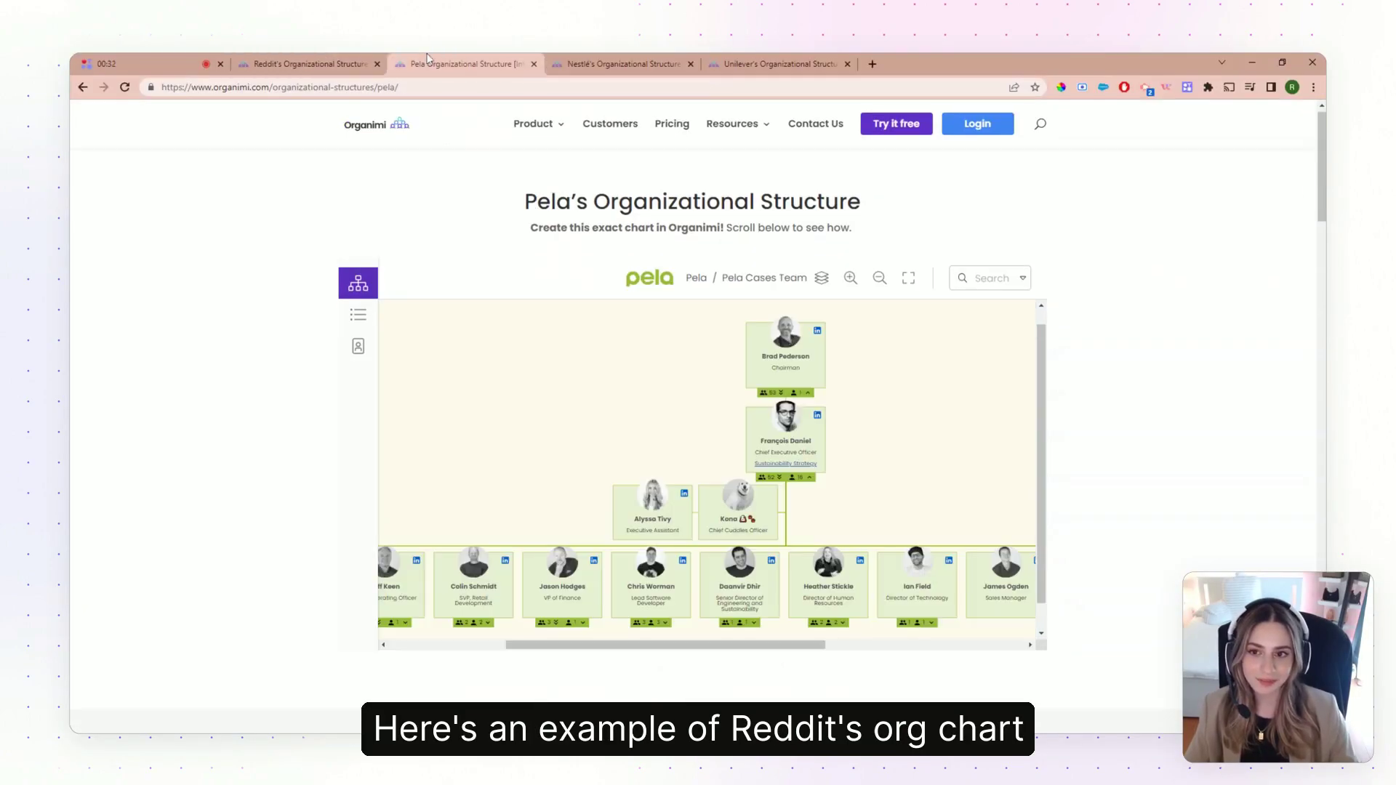